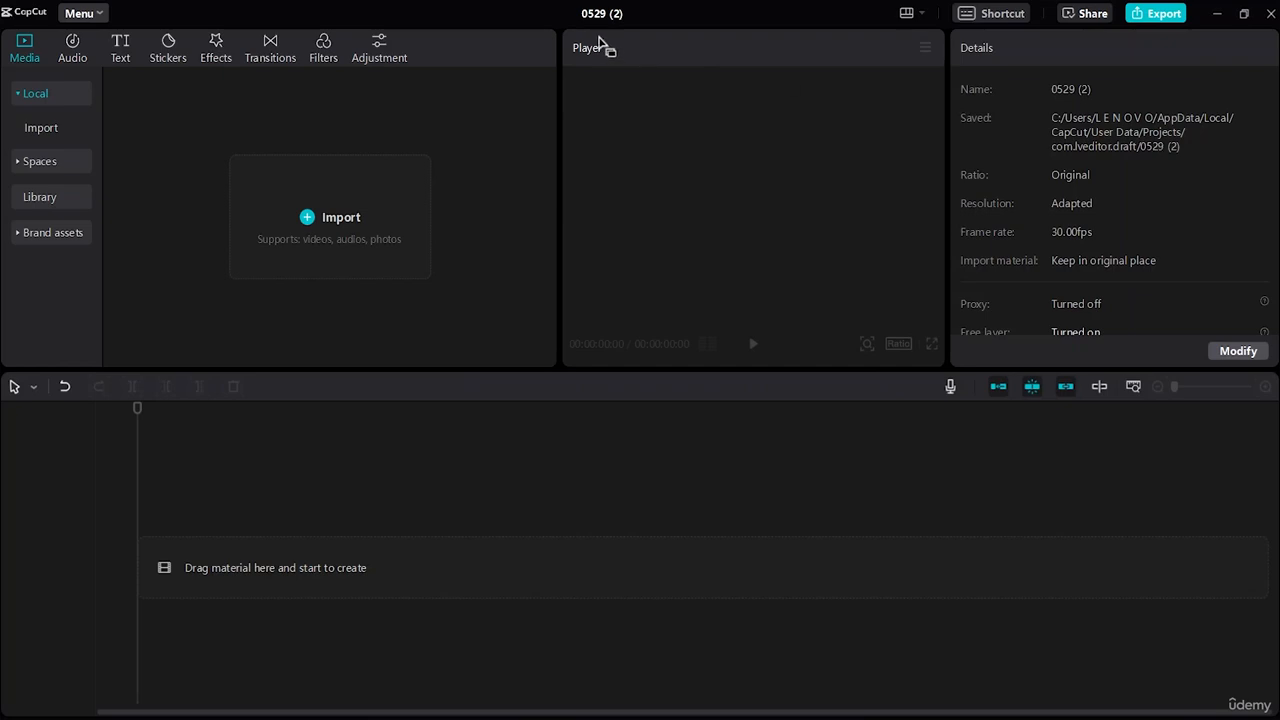
{"action": "left_click", "coordinate": [353, 221]}
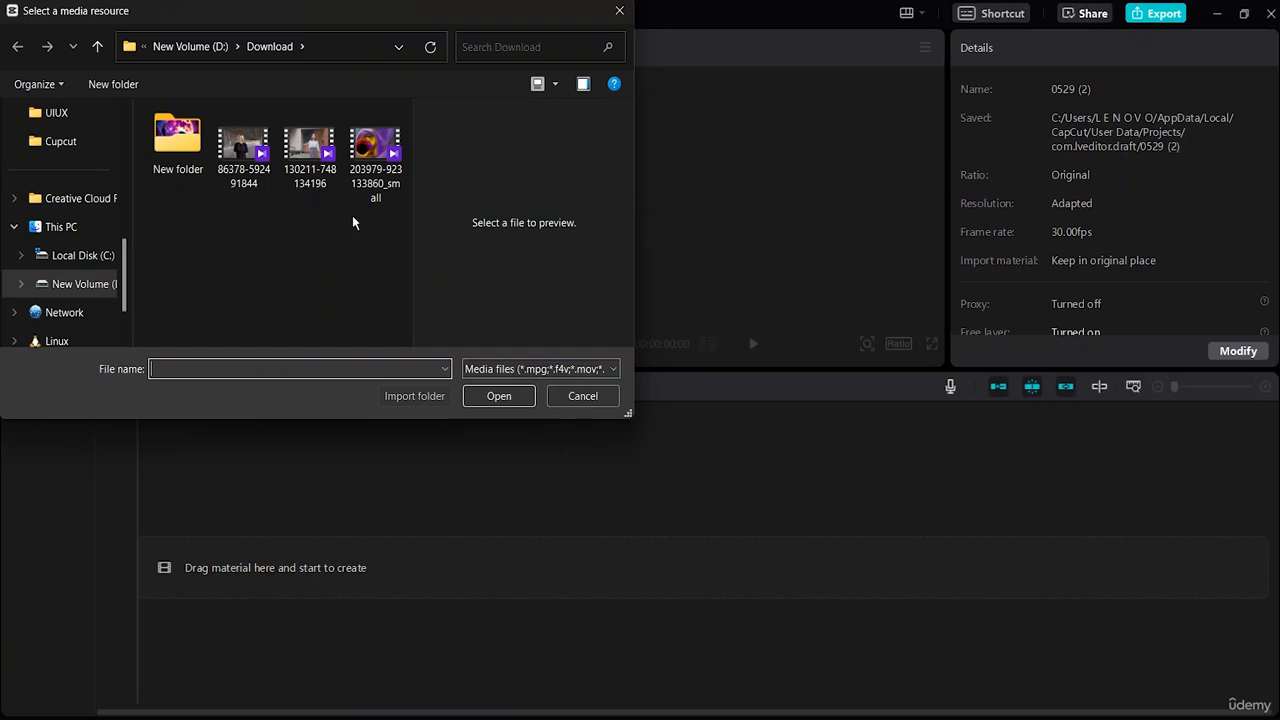
{"action": "left_click", "coordinate": [250, 185]}
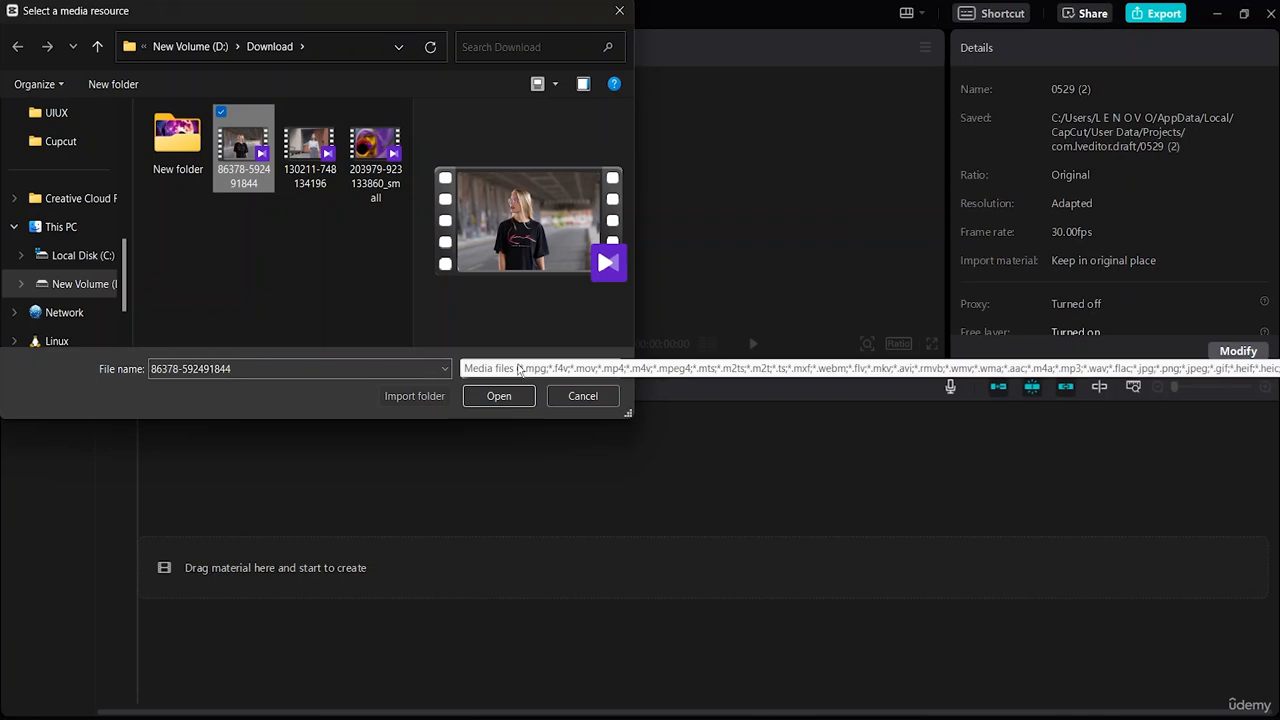
{"action": "left_click", "coordinate": [512, 397]}
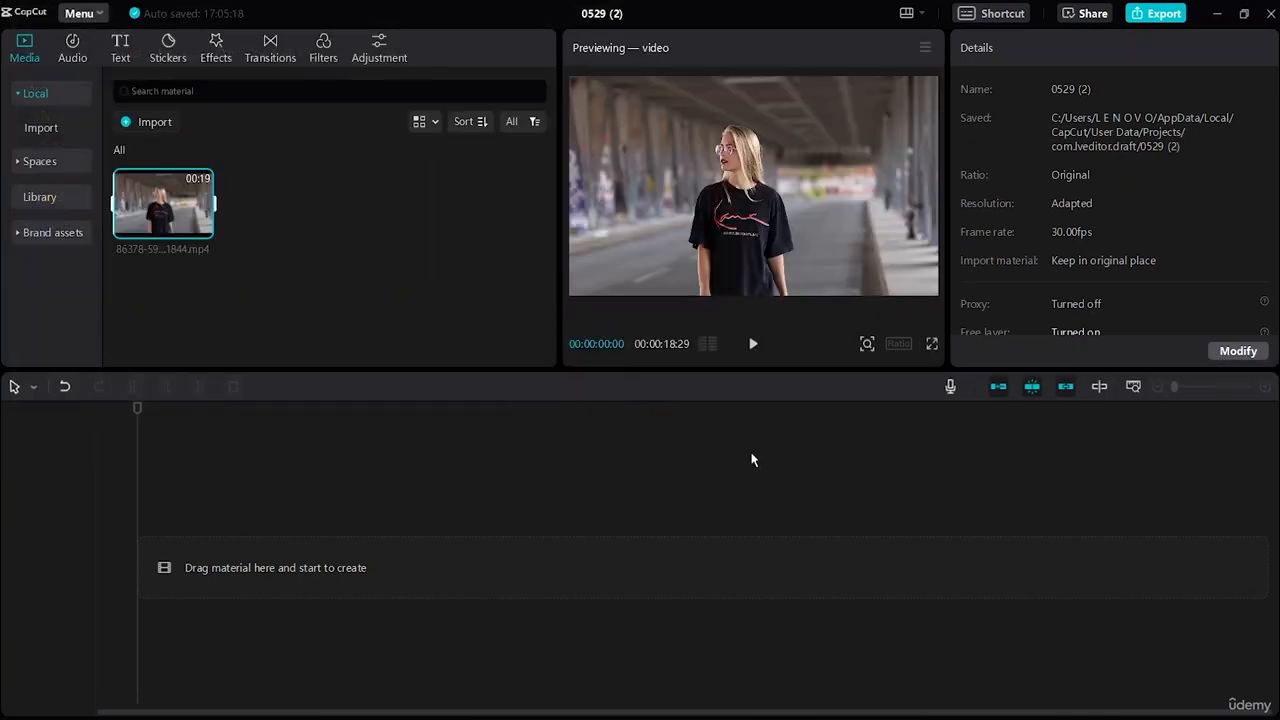
{"action": "left_click", "coordinate": [753, 344]}
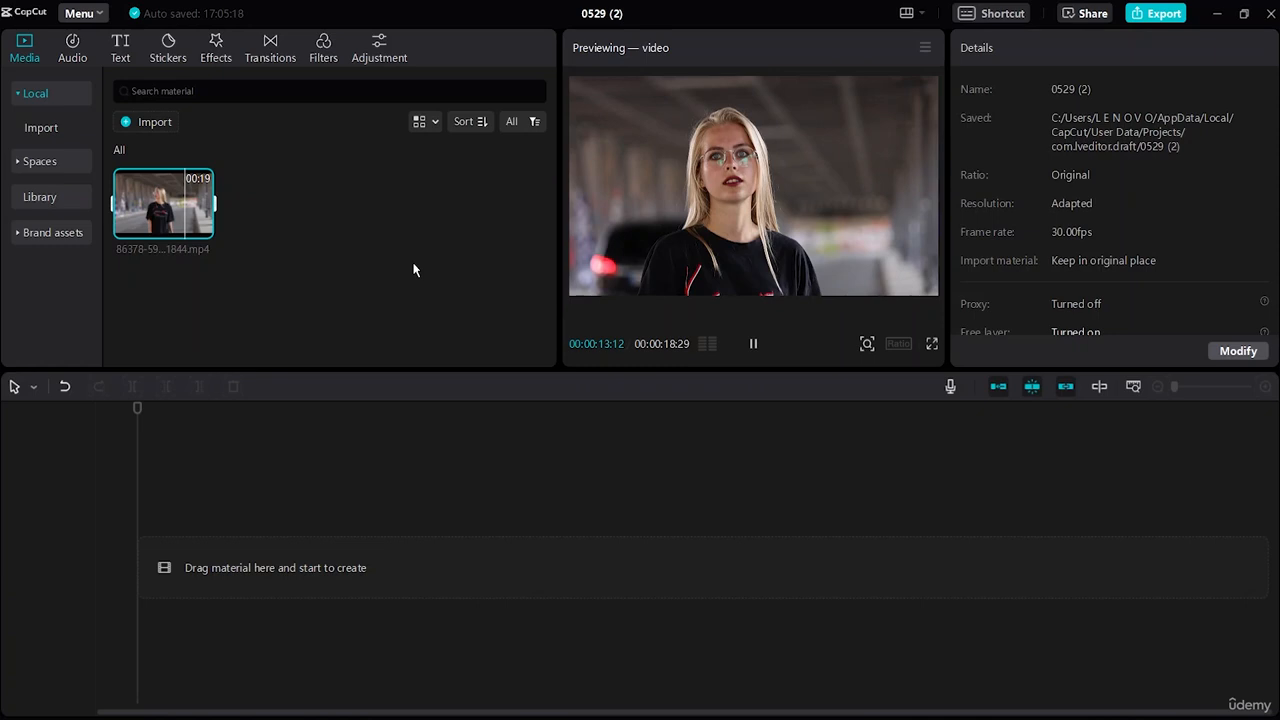
Step: Place the imported video clip at the start of the main timeline track
{"action": "left_click", "coordinate": [168, 189]}
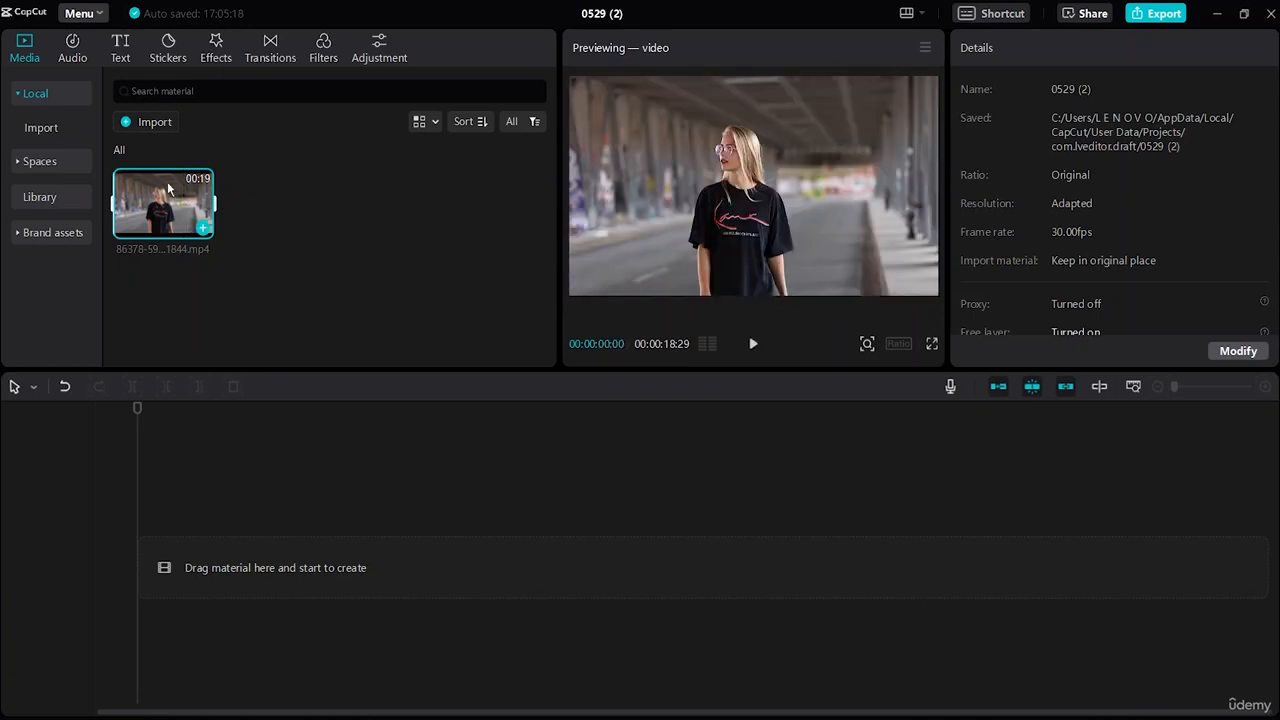
{"action": "left_click_drag", "start_coordinate": [168, 189], "coordinate": [251, 559]}
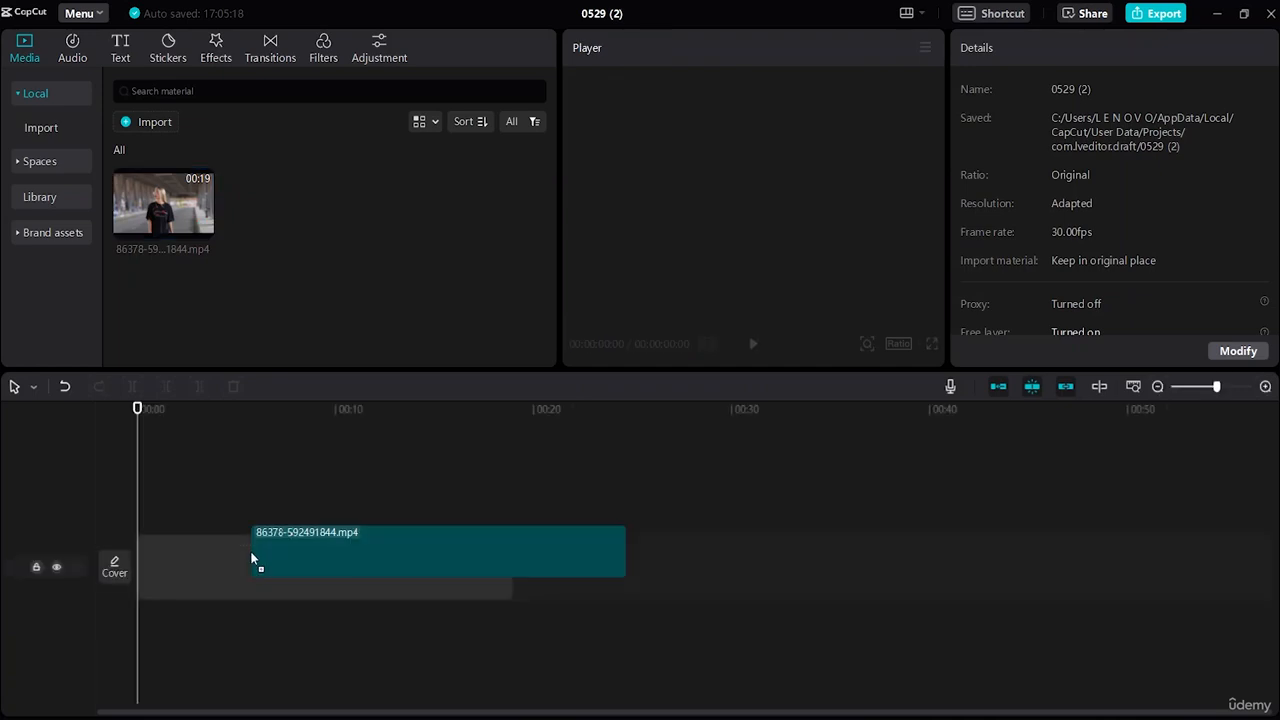
{"action": "left_click_drag", "start_coordinate": [251, 559], "coordinate": [252, 560]}
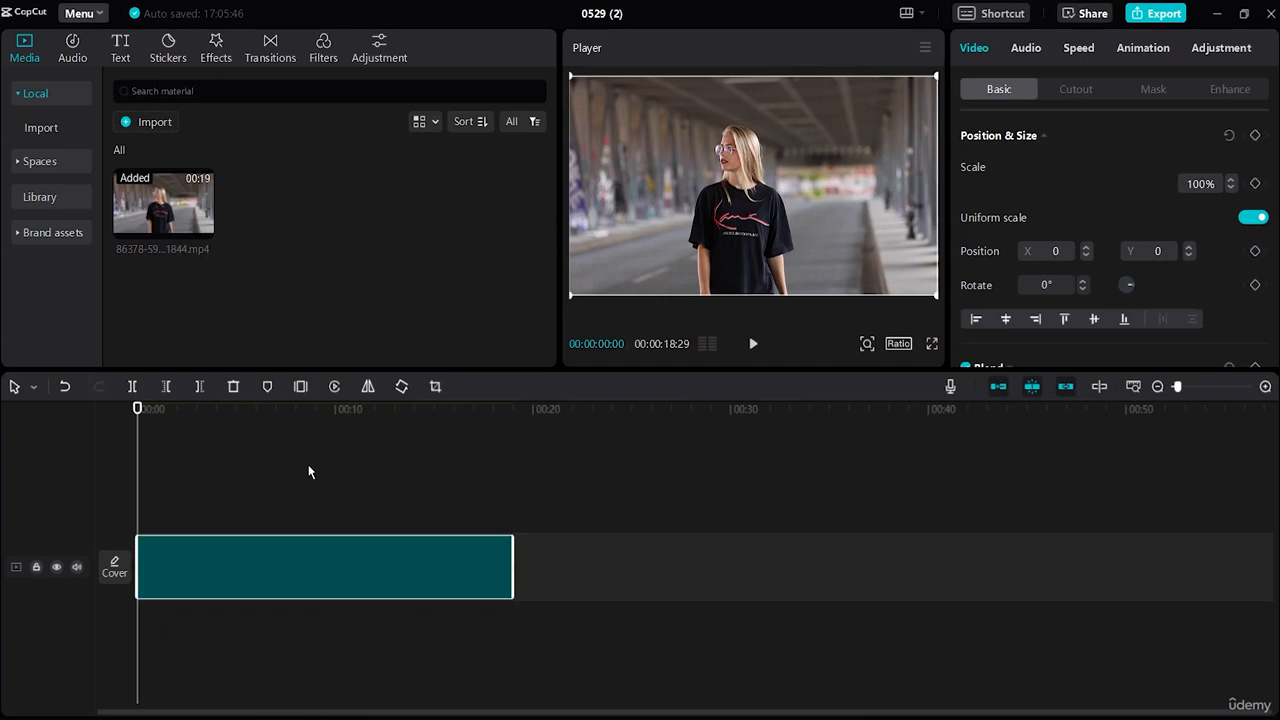
Step: Browse the Vlog music library and audition the track "Relaxing, Simple, Countryside, Travel, Nostalgic"
{"action": "left_click", "coordinate": [68, 55]}
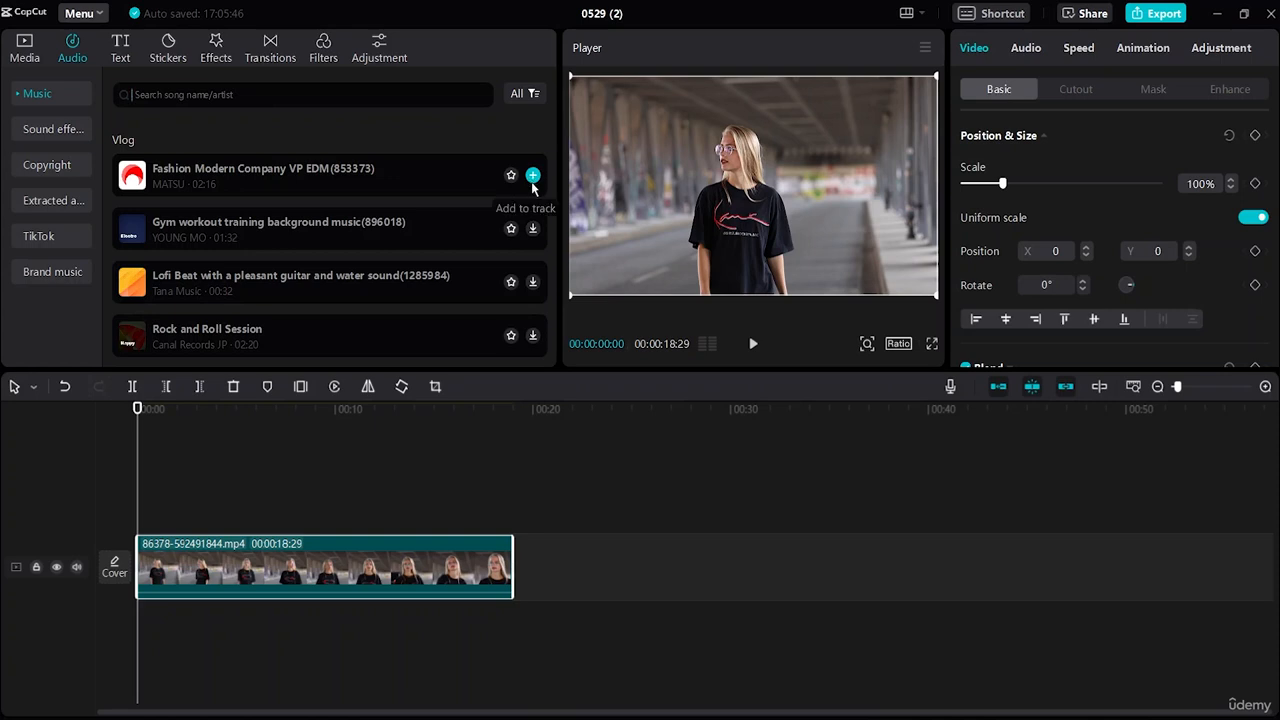
{"action": "scroll", "coordinate": [495, 239], "scroll_direction": "down", "scroll_amount": 3}
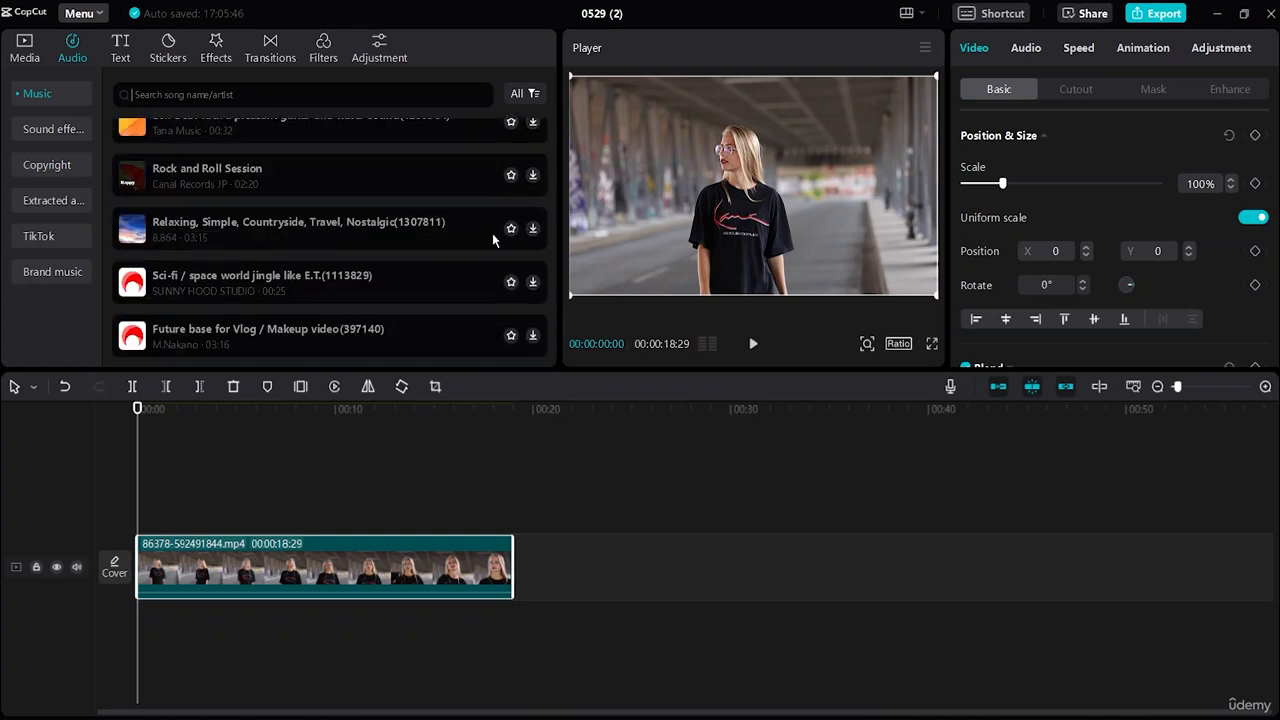
{"action": "left_click", "coordinate": [531, 234]}
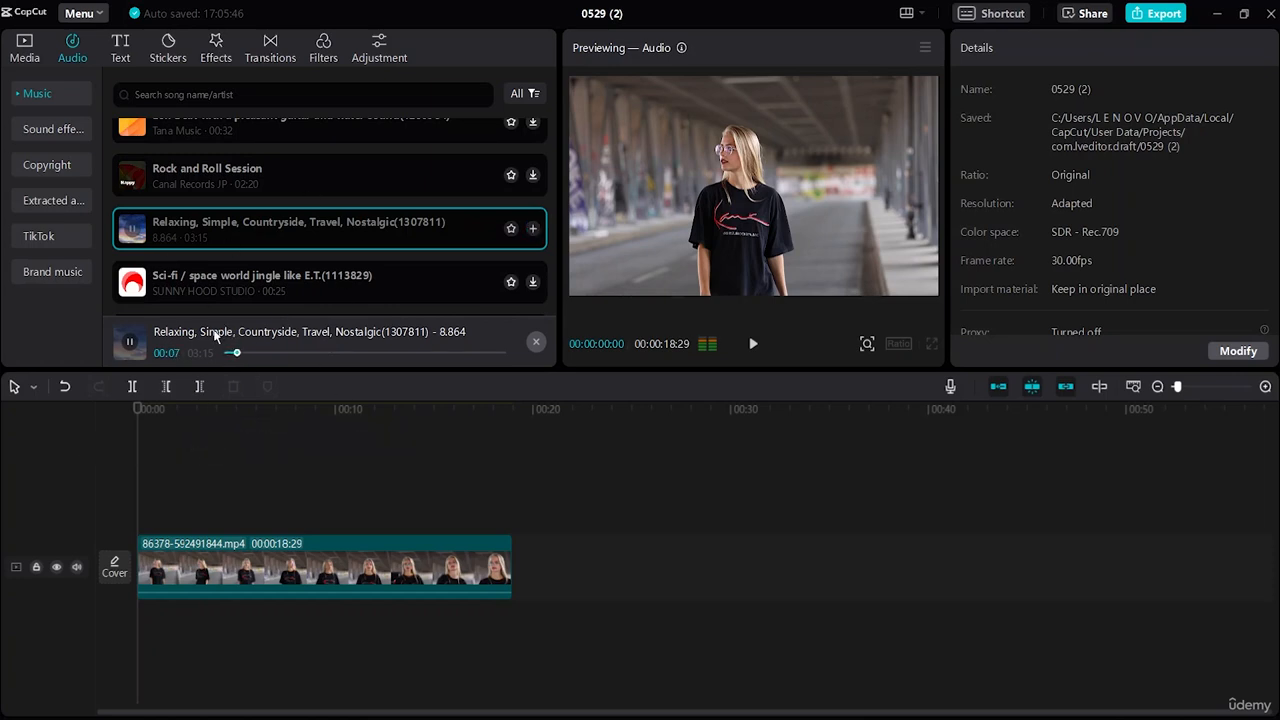
Step: Download the track "Sci-fi / space world jingle like E.T." and place it beneath the video from the start of the timeline
{"action": "left_click", "coordinate": [533, 283]}
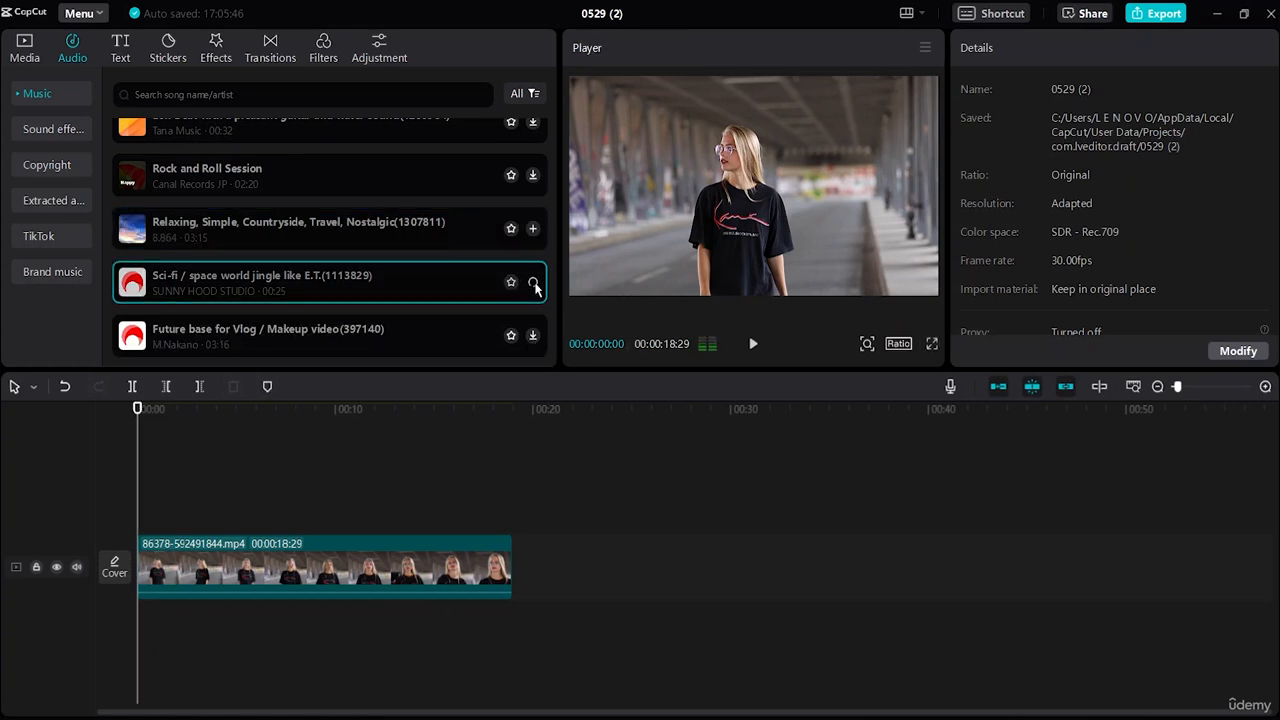
{"action": "left_click", "coordinate": [343, 278]}
{"action": "scroll", "coordinate": [440, 298], "scroll_direction": "down", "scroll_amount": 1}
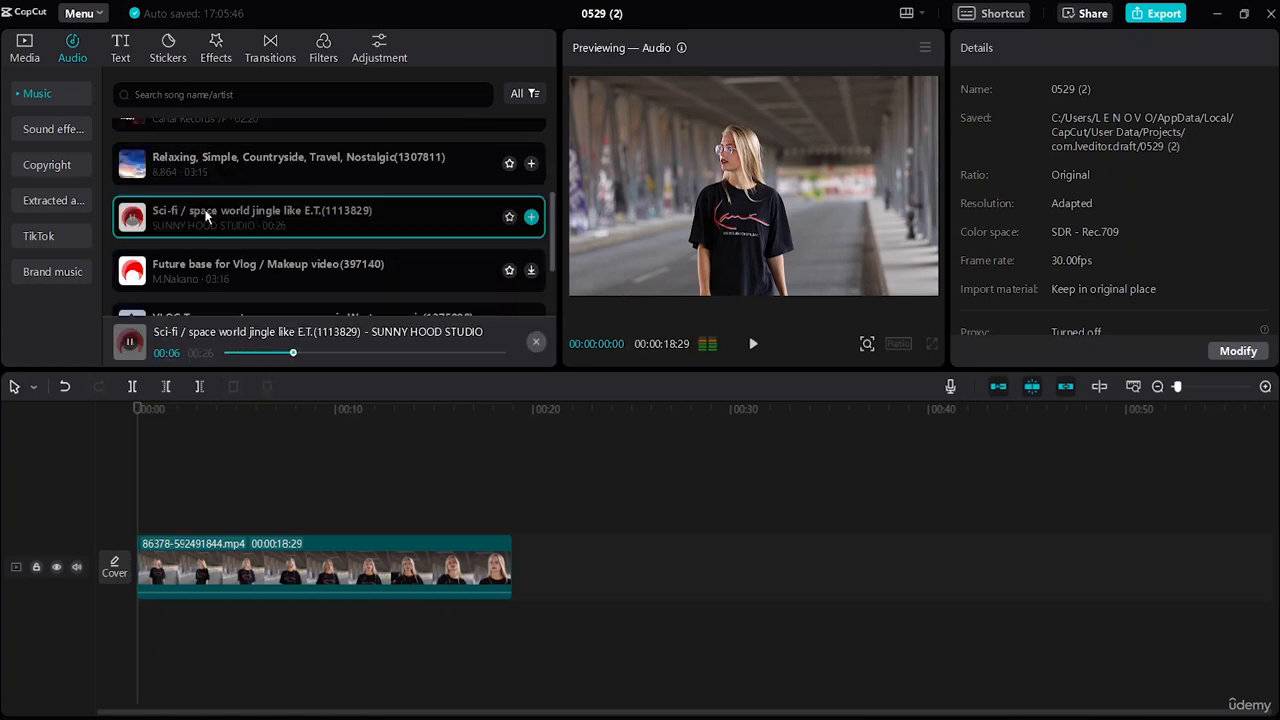
{"action": "left_click_drag", "start_coordinate": [200, 210], "coordinate": [97, 629]}
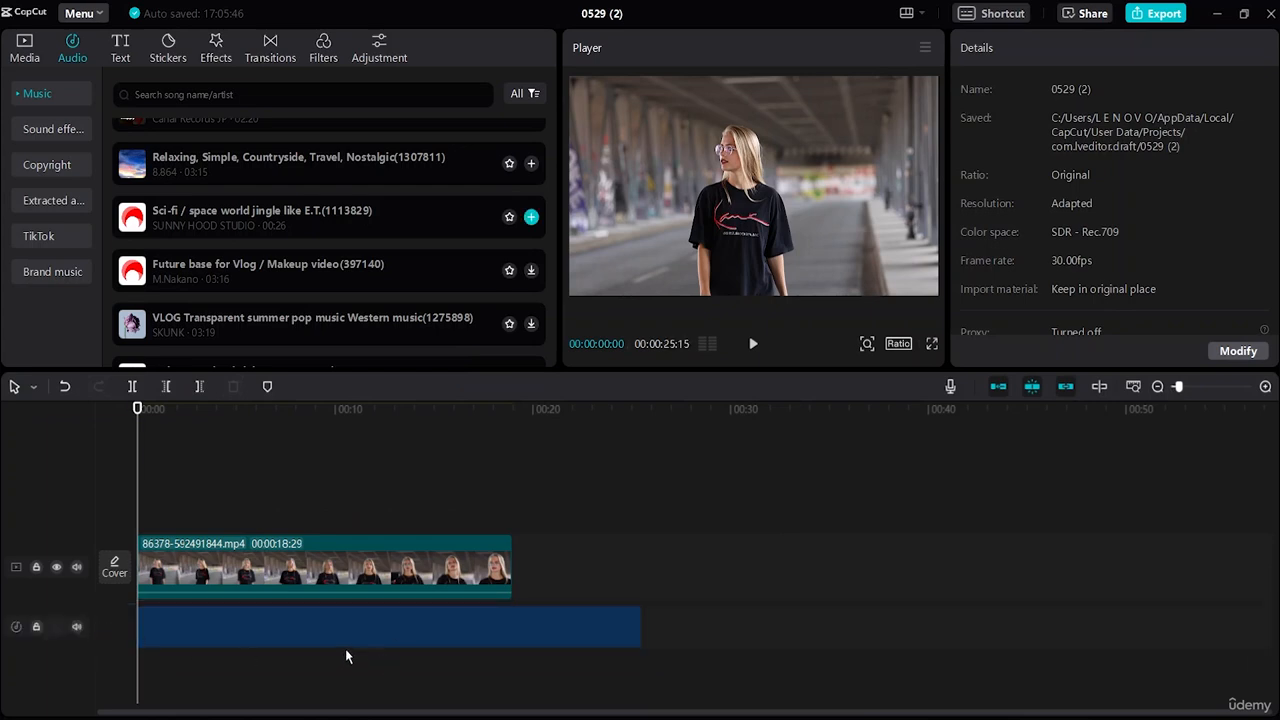
Step: Split the music at the end of the video clip, 00:00:18:29, and delete the excess audio
{"action": "left_click", "coordinate": [617, 628]}
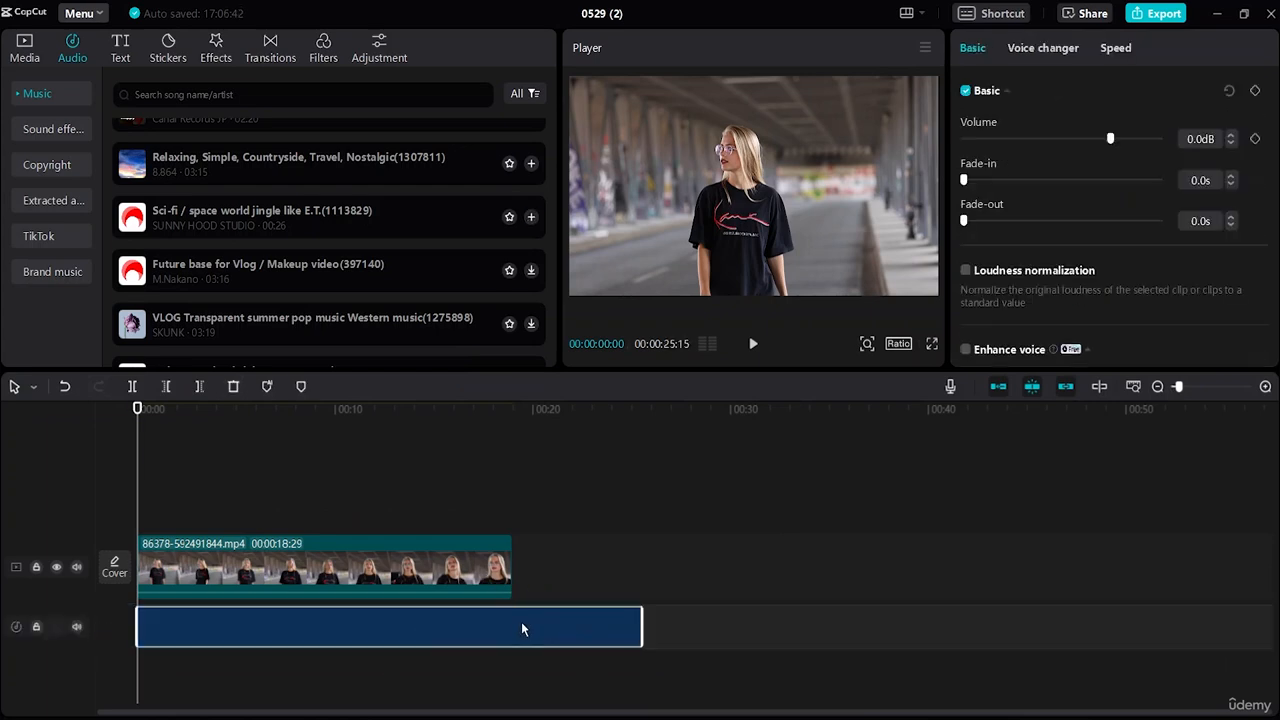
{"action": "left_click", "coordinate": [633, 655]}
{"action": "left_click", "coordinate": [573, 638]}
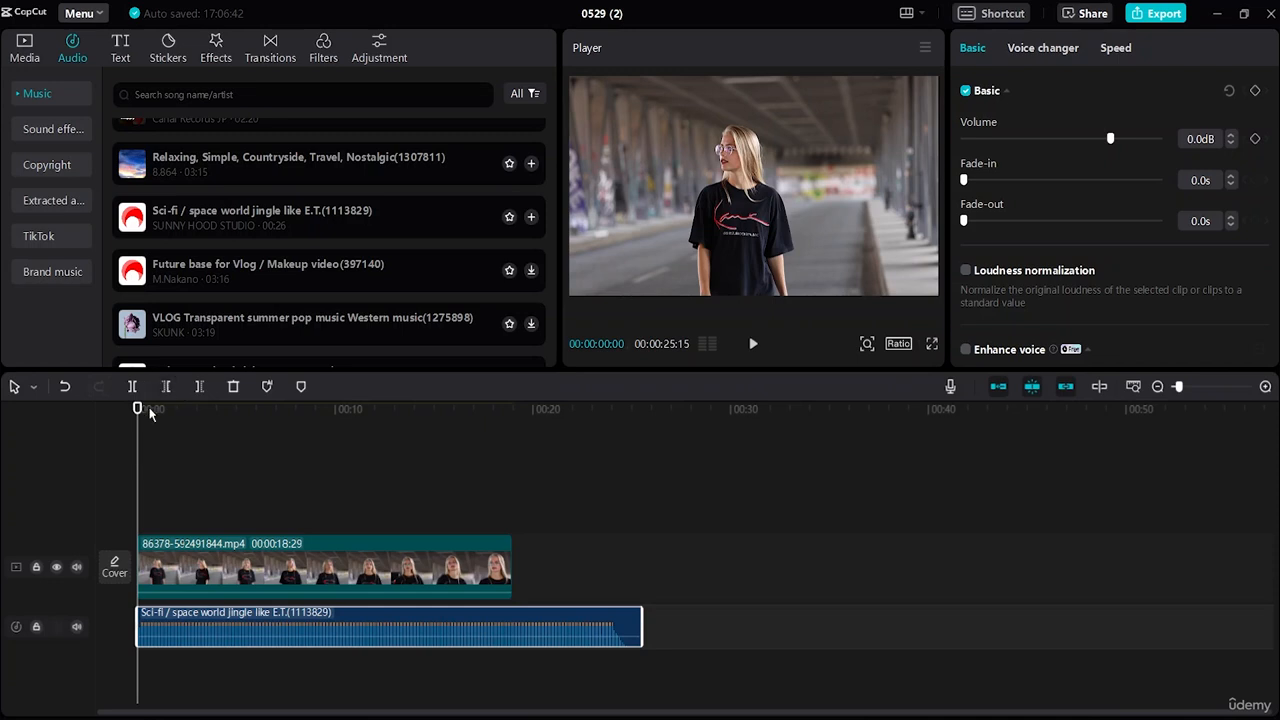
{"action": "left_click_drag", "start_coordinate": [137, 463], "coordinate": [513, 533]}
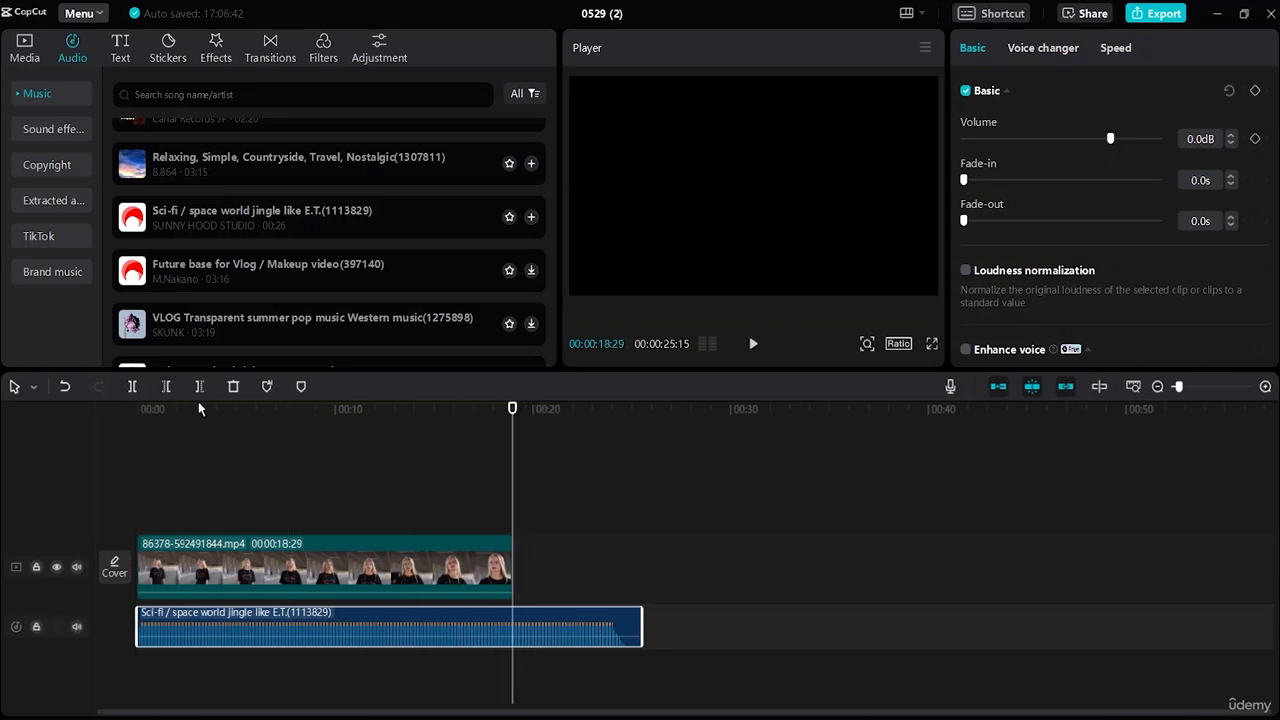
{"action": "left_click", "coordinate": [131, 386]}
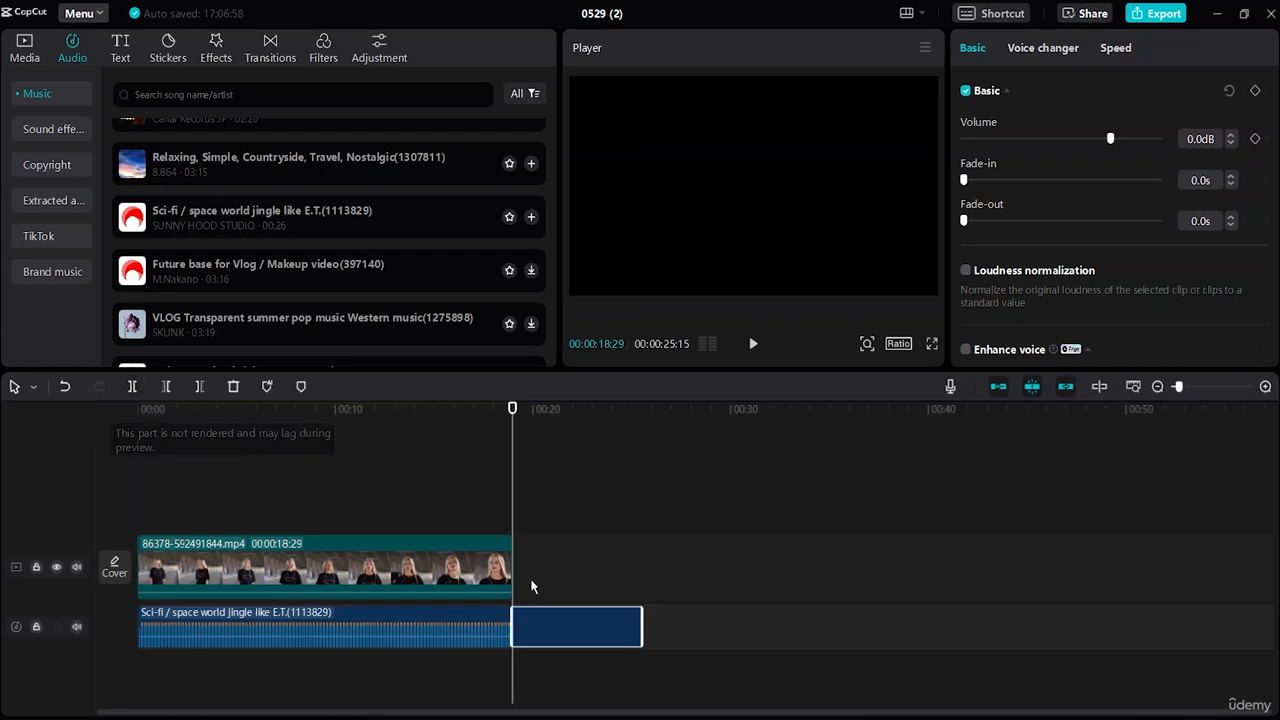
{"action": "left_click", "coordinate": [232, 393]}
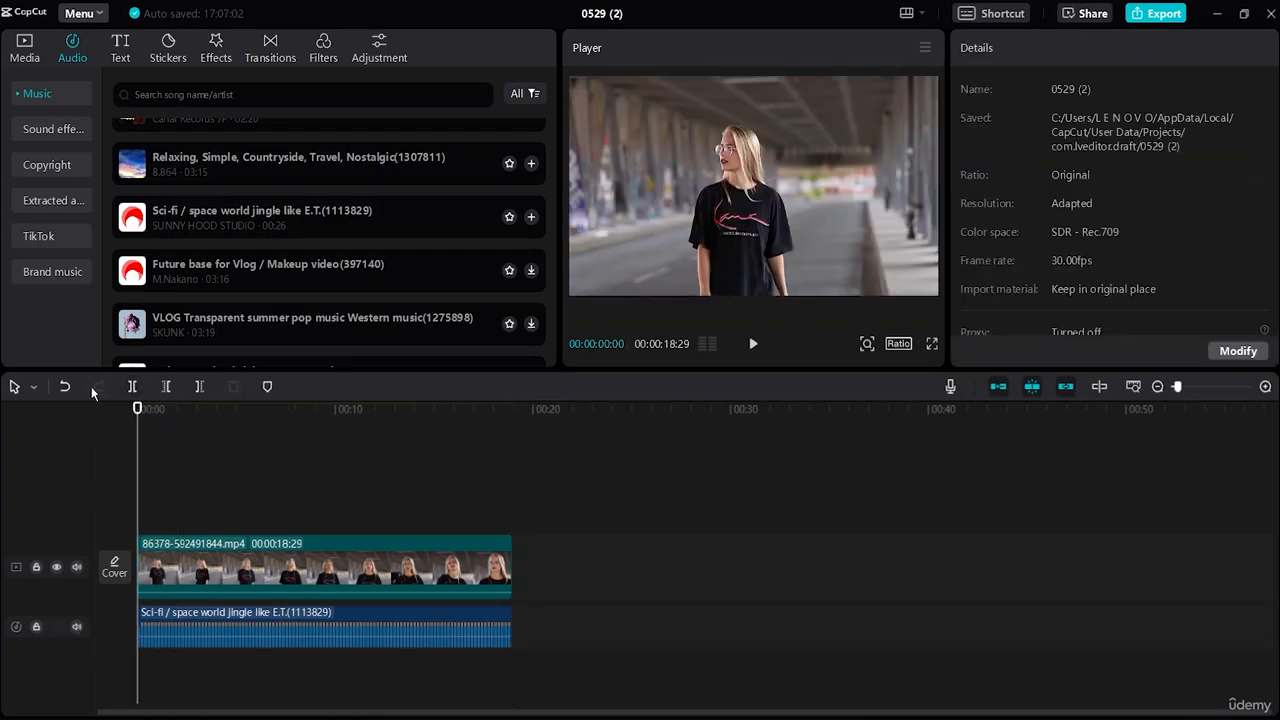
Step: Play part of the video with its music and return the playhead to the start of the timeline
{"action": "left_click", "coordinate": [754, 345]}
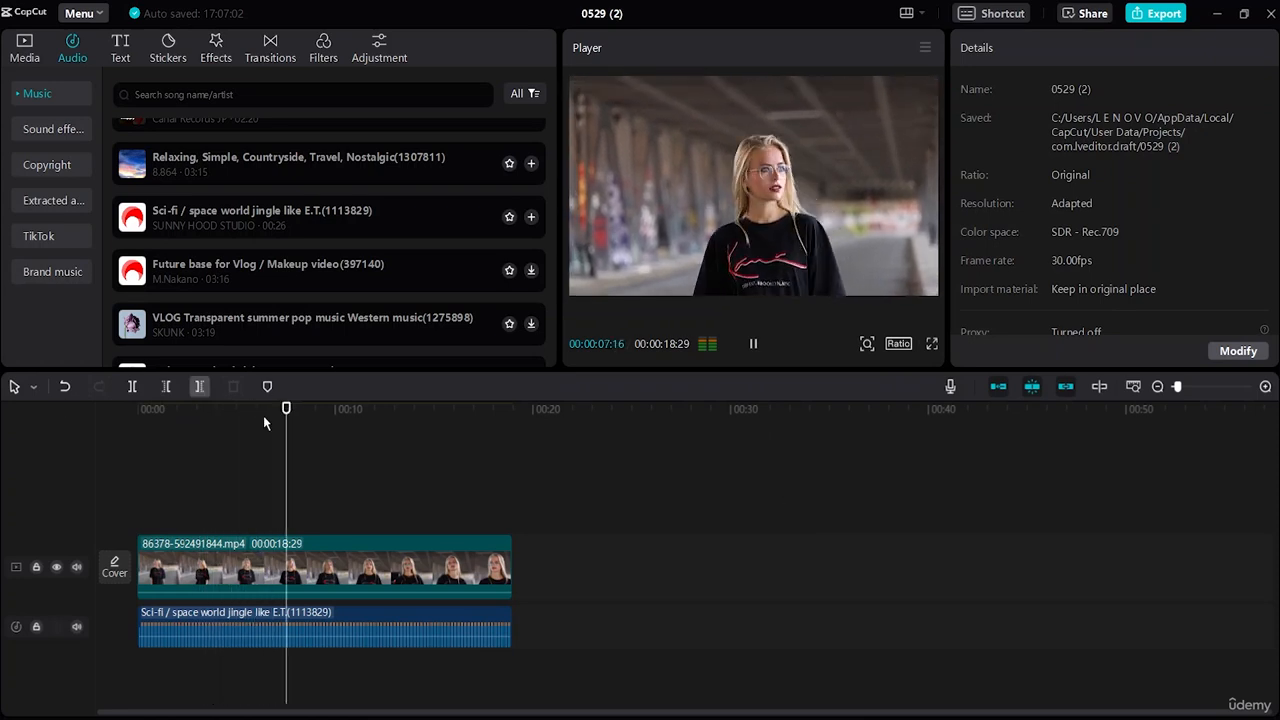
{"action": "left_click", "coordinate": [753, 343]}
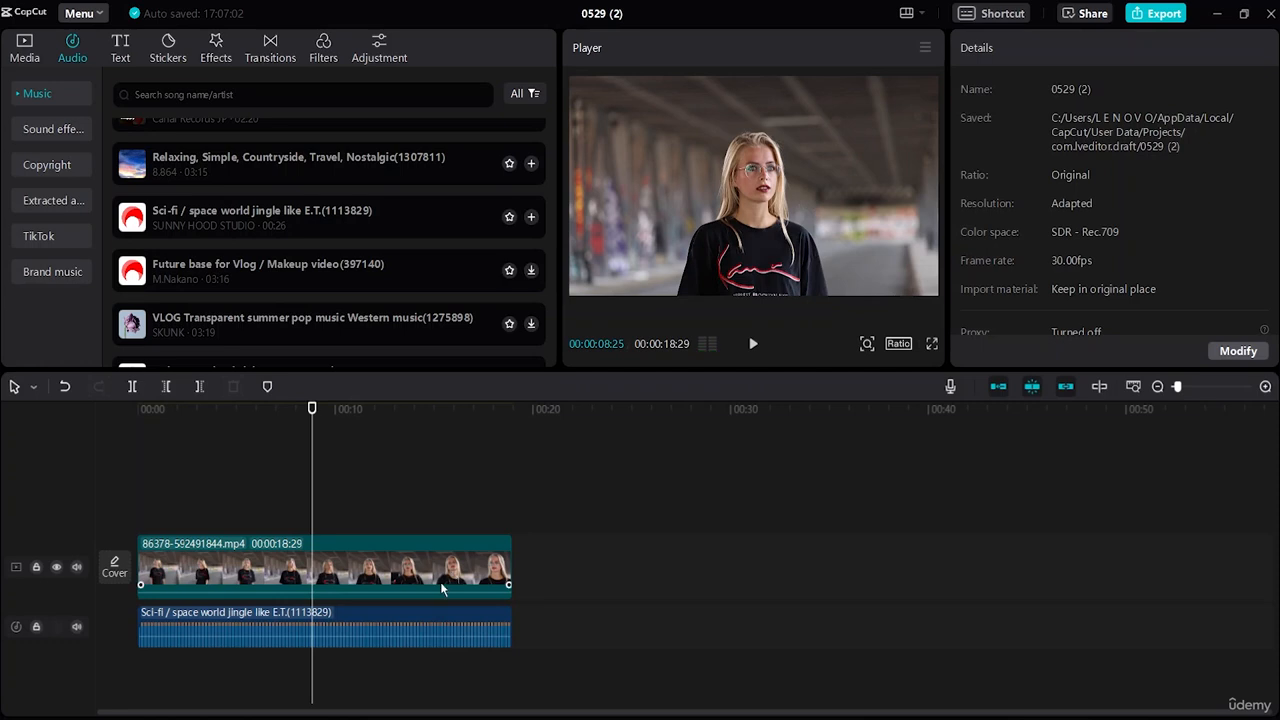
{"action": "left_click", "coordinate": [442, 588]}
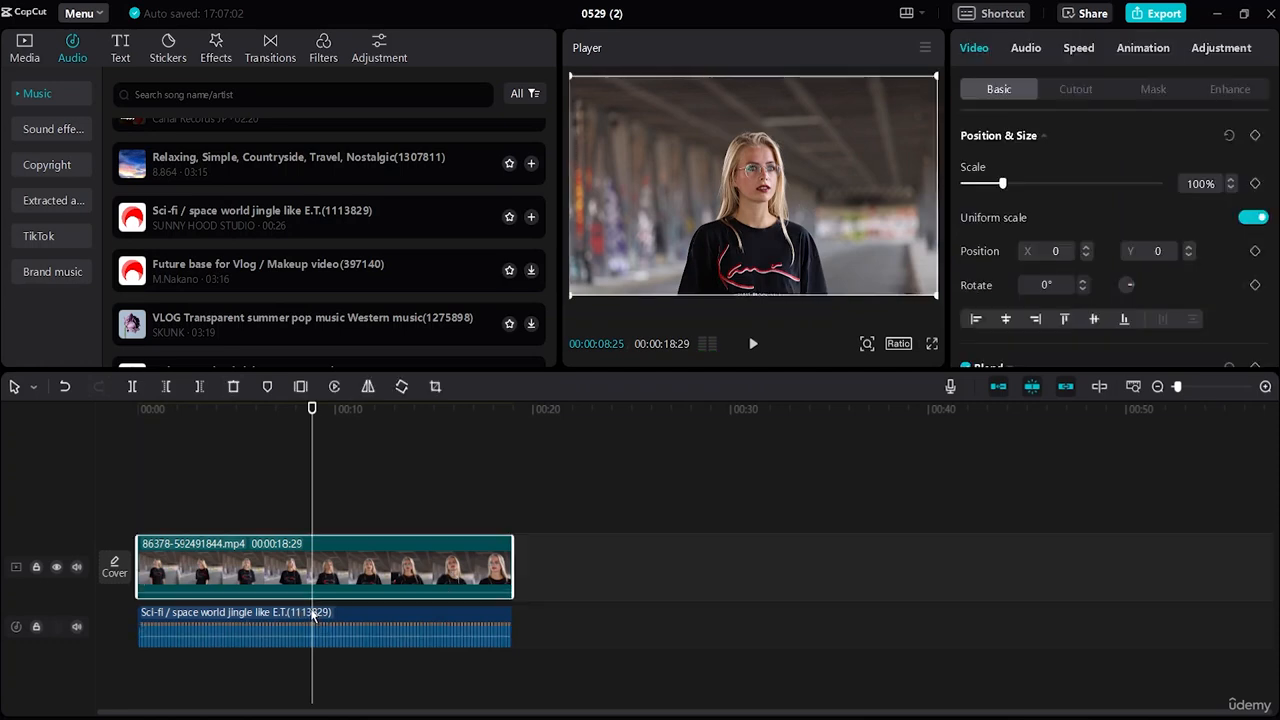
{"action": "left_click", "coordinate": [290, 618]}
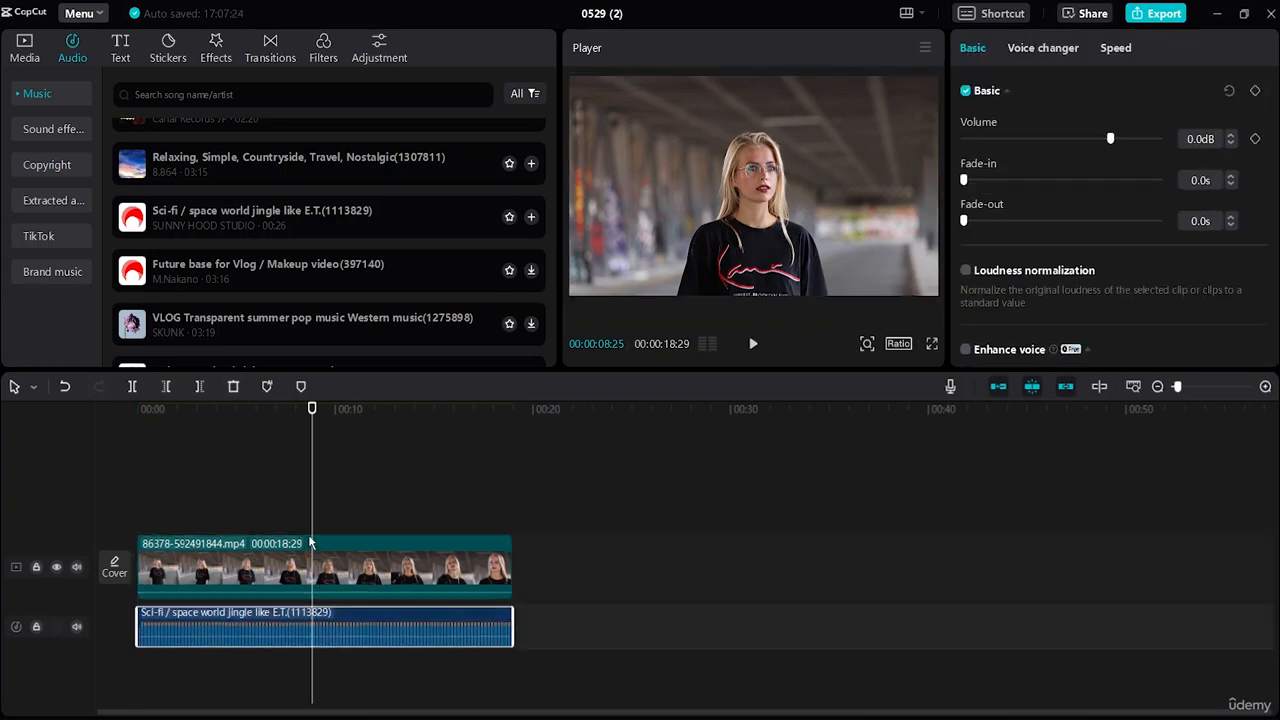
{"action": "left_click_drag", "start_coordinate": [315, 510], "coordinate": [137, 515]}
Step: Try a constant speed of 8.1x on the video clip and set it back to 1.0x
{"action": "left_click", "coordinate": [263, 572]}
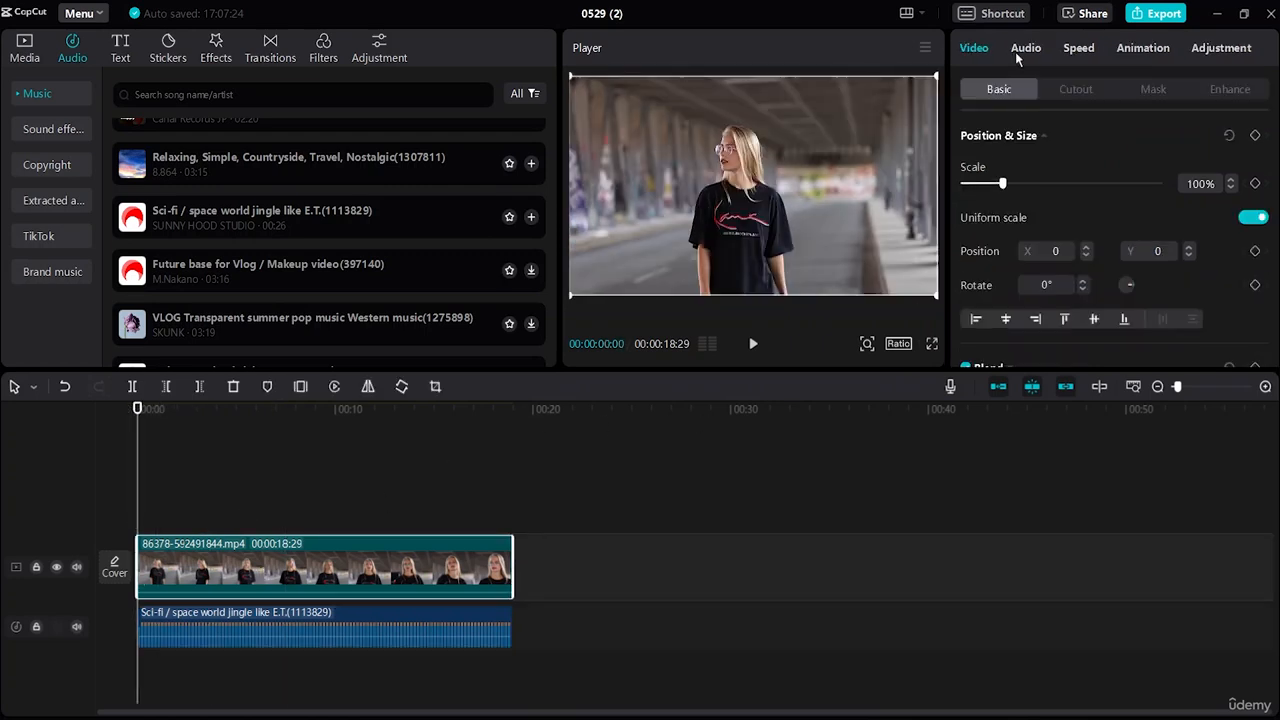
{"action": "left_click", "coordinate": [1079, 48]}
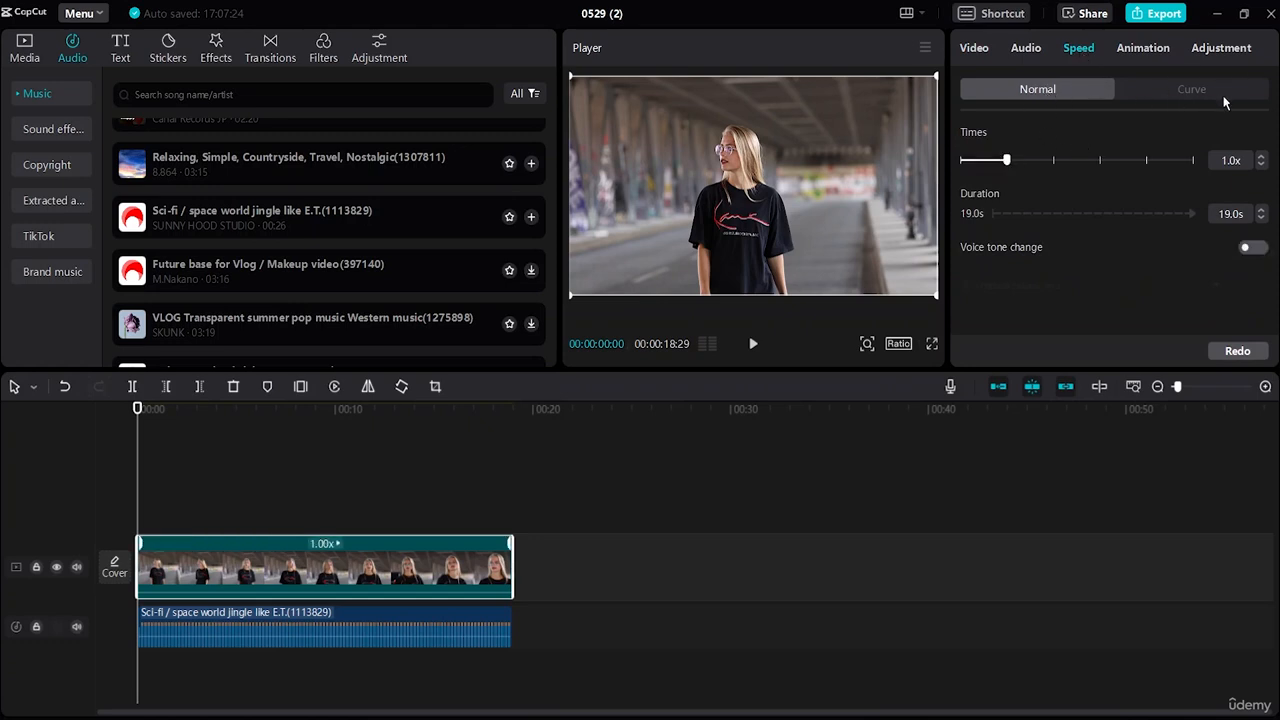
{"action": "left_click_drag", "start_coordinate": [1027, 158], "coordinate": [1134, 179]}
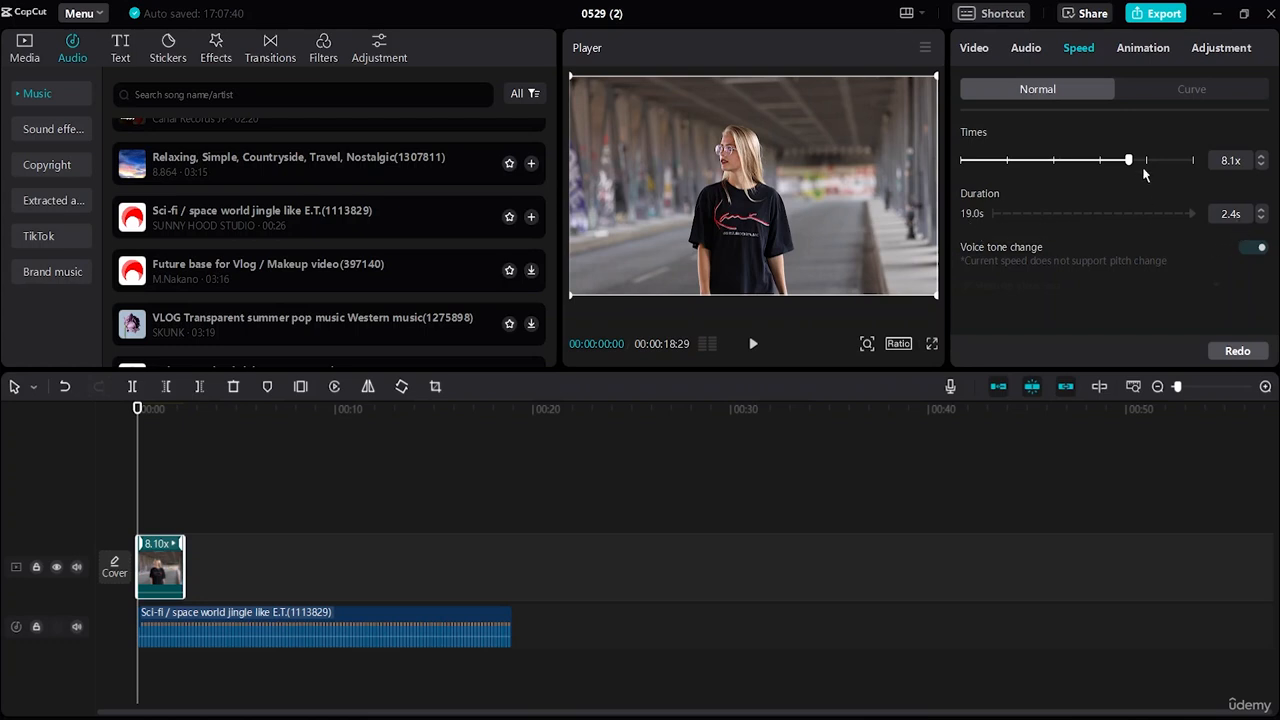
{"action": "left_click_drag", "start_coordinate": [1128, 160], "coordinate": [1006, 160]}
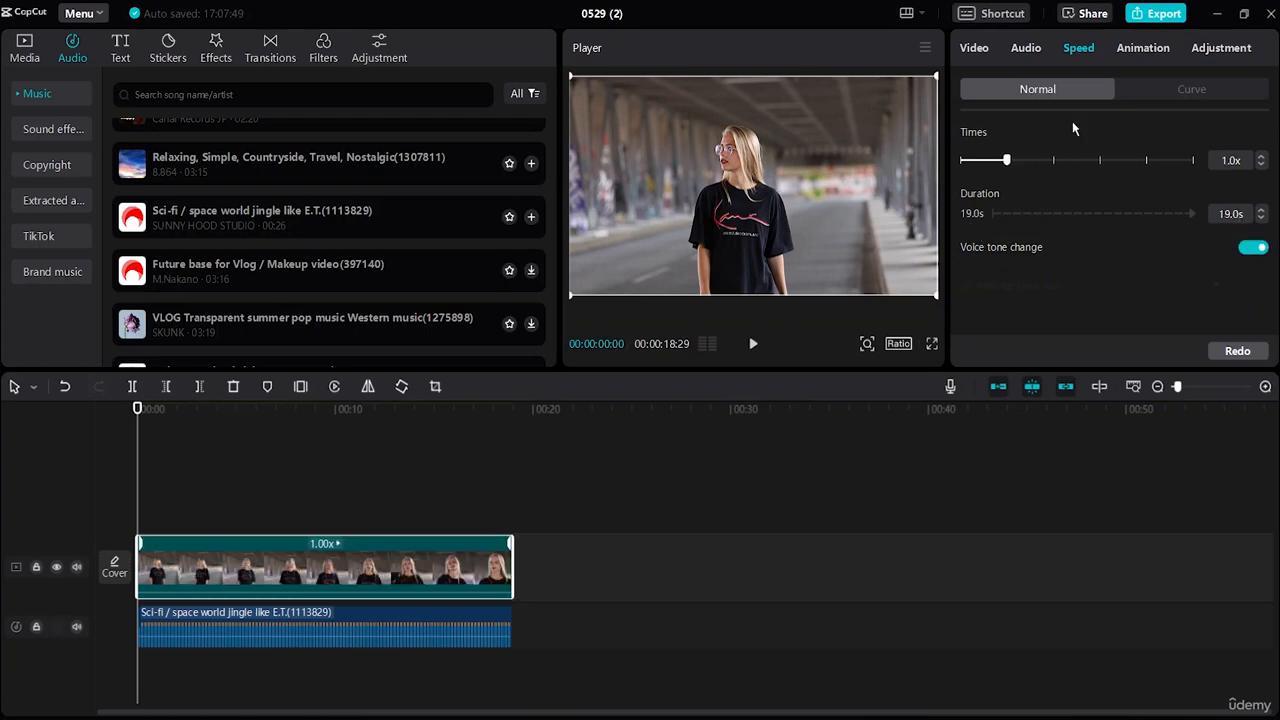
Step: Apply the Customized speed curve to the video clip
{"action": "left_click", "coordinate": [1160, 92]}
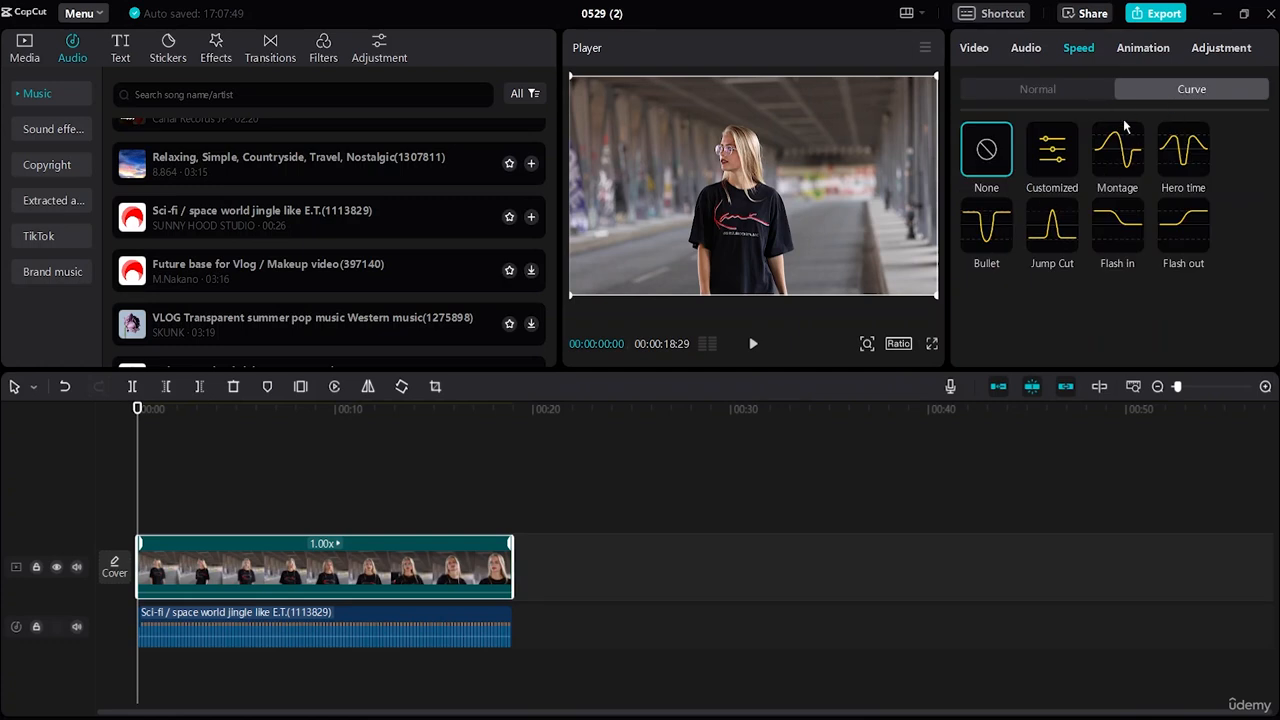
{"action": "left_click", "coordinate": [1057, 155]}
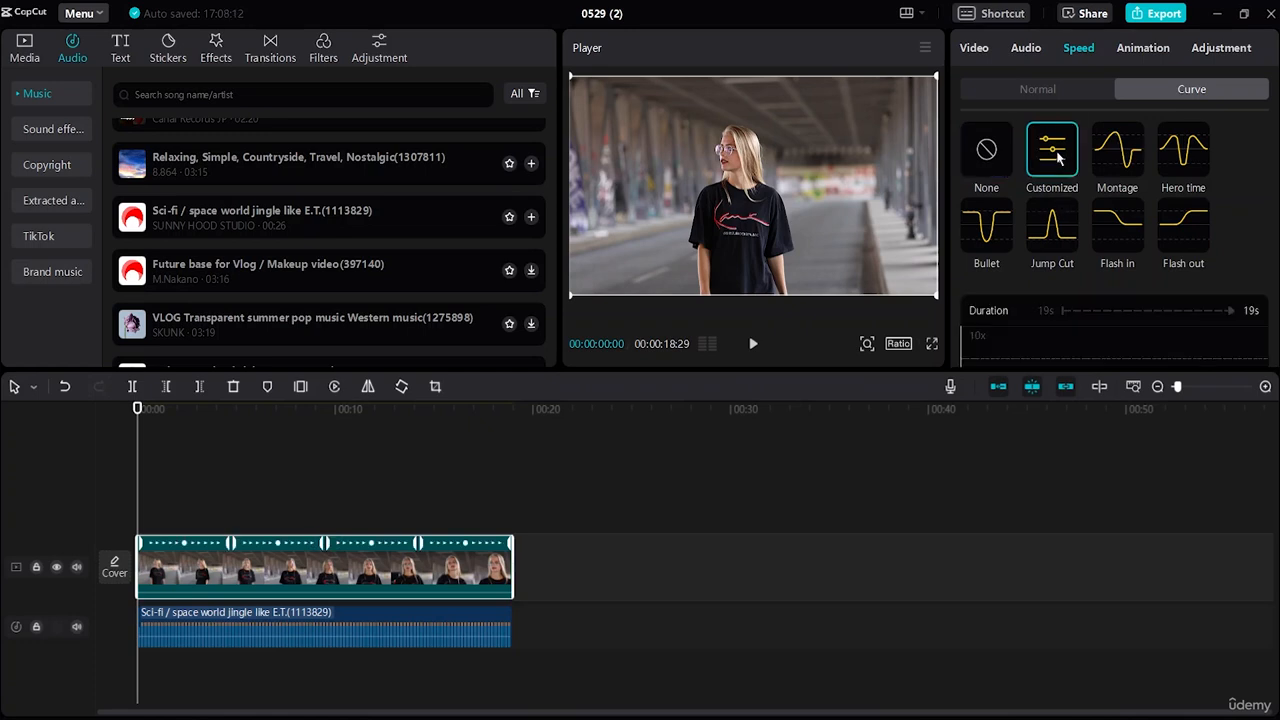
{"action": "scroll", "coordinate": [1070, 326], "scroll_direction": "down", "scroll_amount": 4}
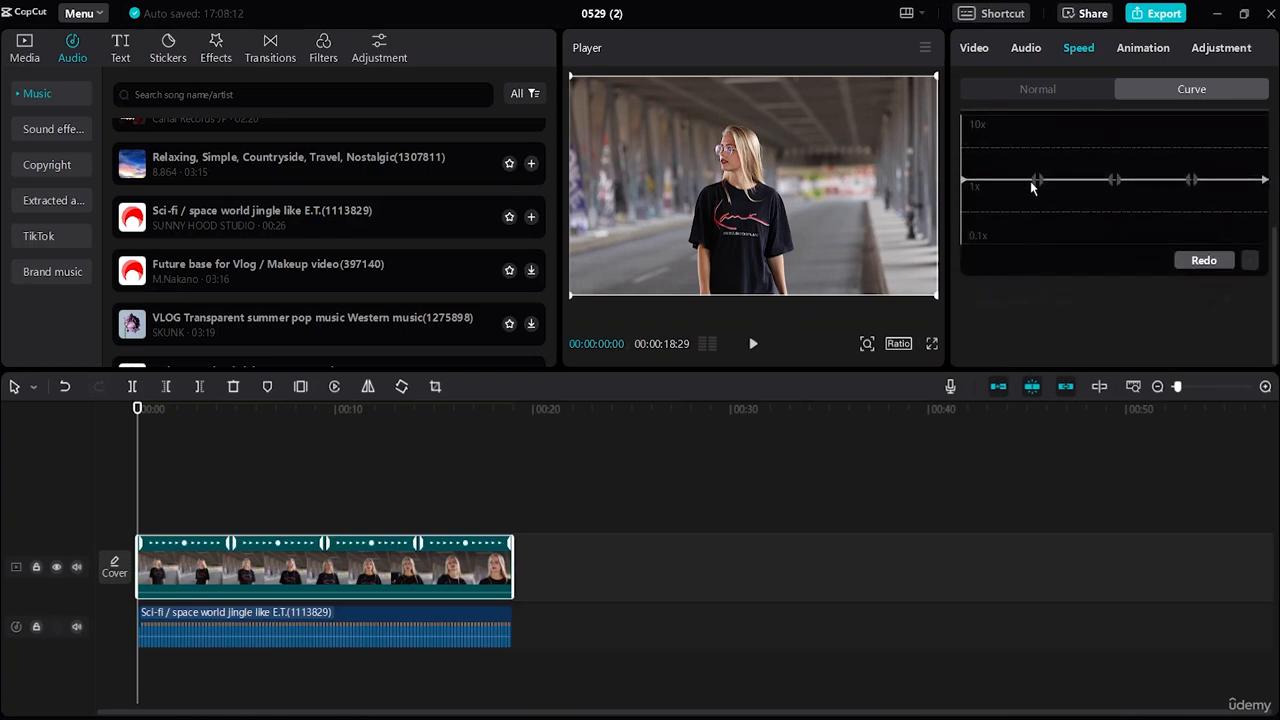
{"action": "scroll", "coordinate": [1030, 181], "scroll_direction": "up", "scroll_amount": 2}
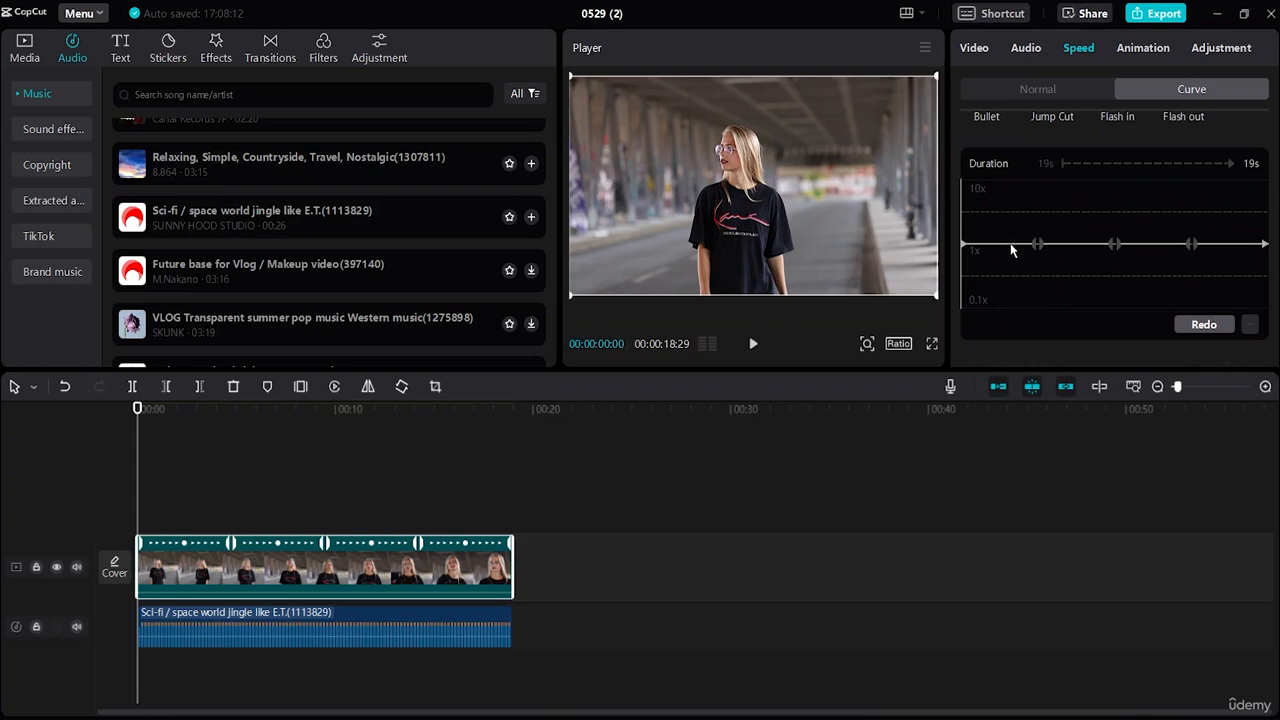
{"action": "left_click", "coordinate": [1010, 243]}
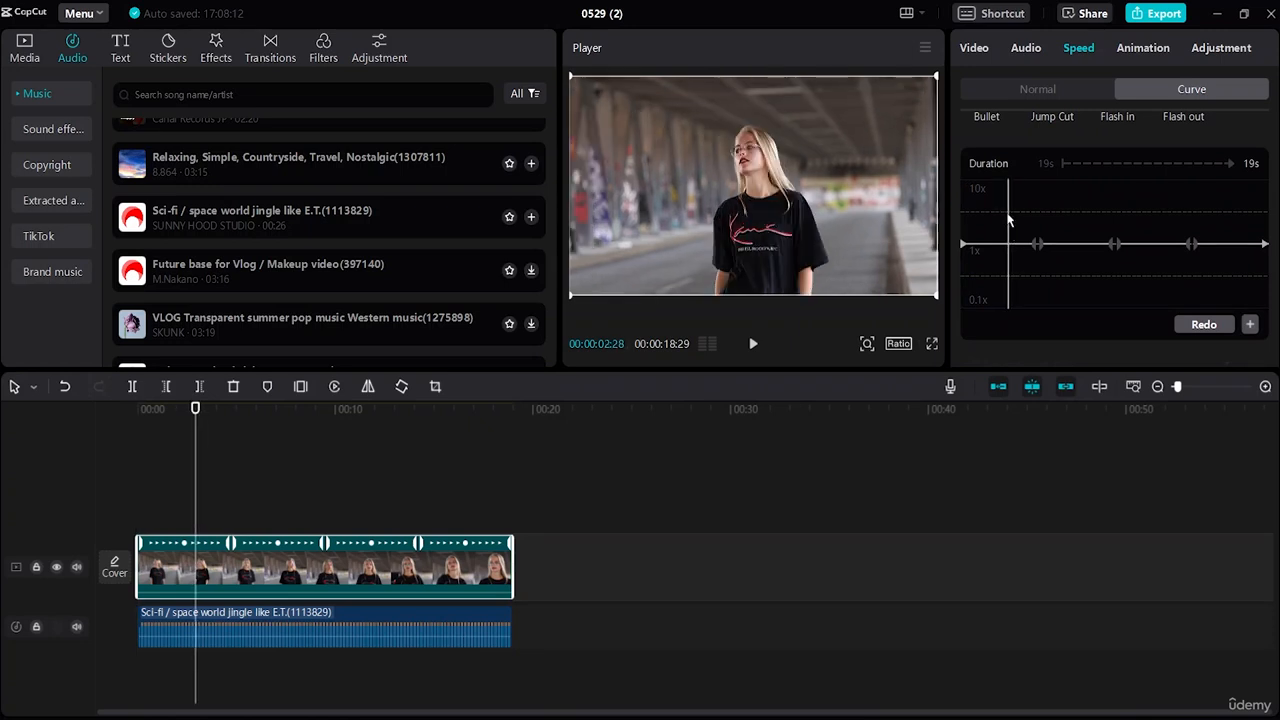
{"action": "left_click_drag", "start_coordinate": [1007, 245], "coordinate": [968, 306]}
{"action": "scroll", "coordinate": [1040, 262], "scroll_direction": "up", "scroll_amount": 3}
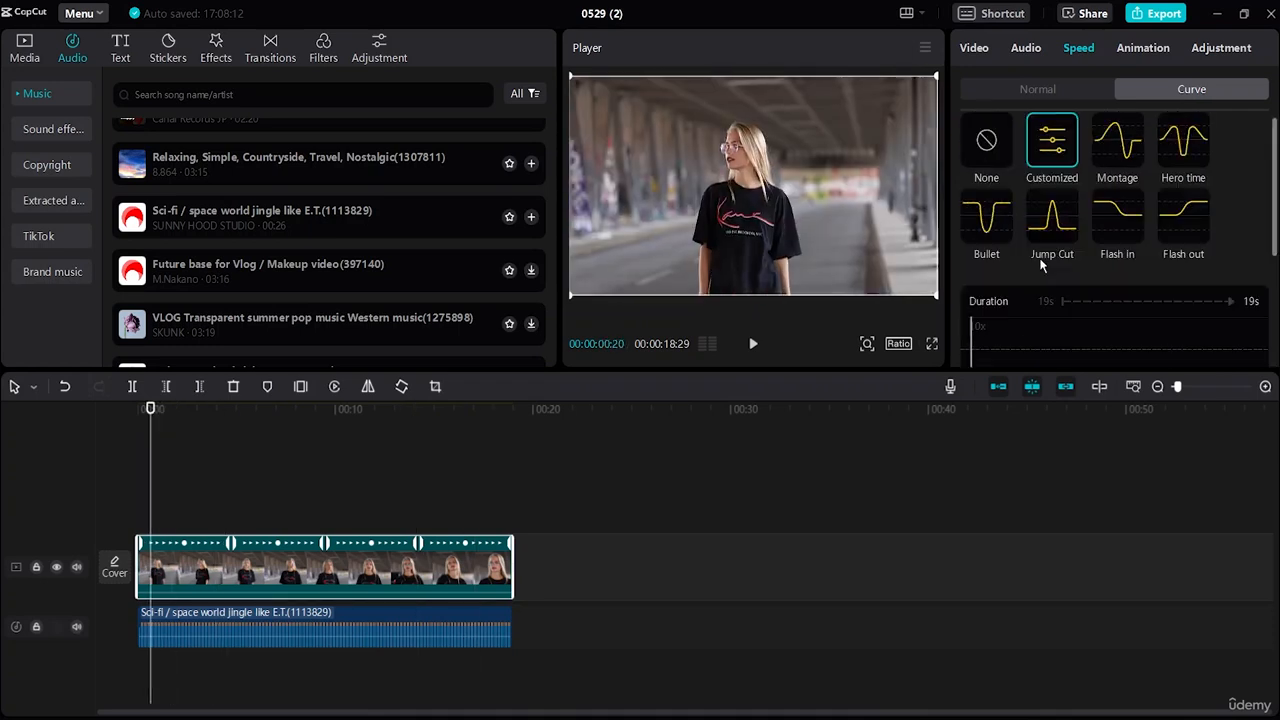
{"action": "scroll", "coordinate": [1040, 267], "scroll_direction": "down", "scroll_amount": 1}
{"action": "left_click", "coordinate": [1029, 296]}
{"action": "left_click", "coordinate": [1011, 307]}
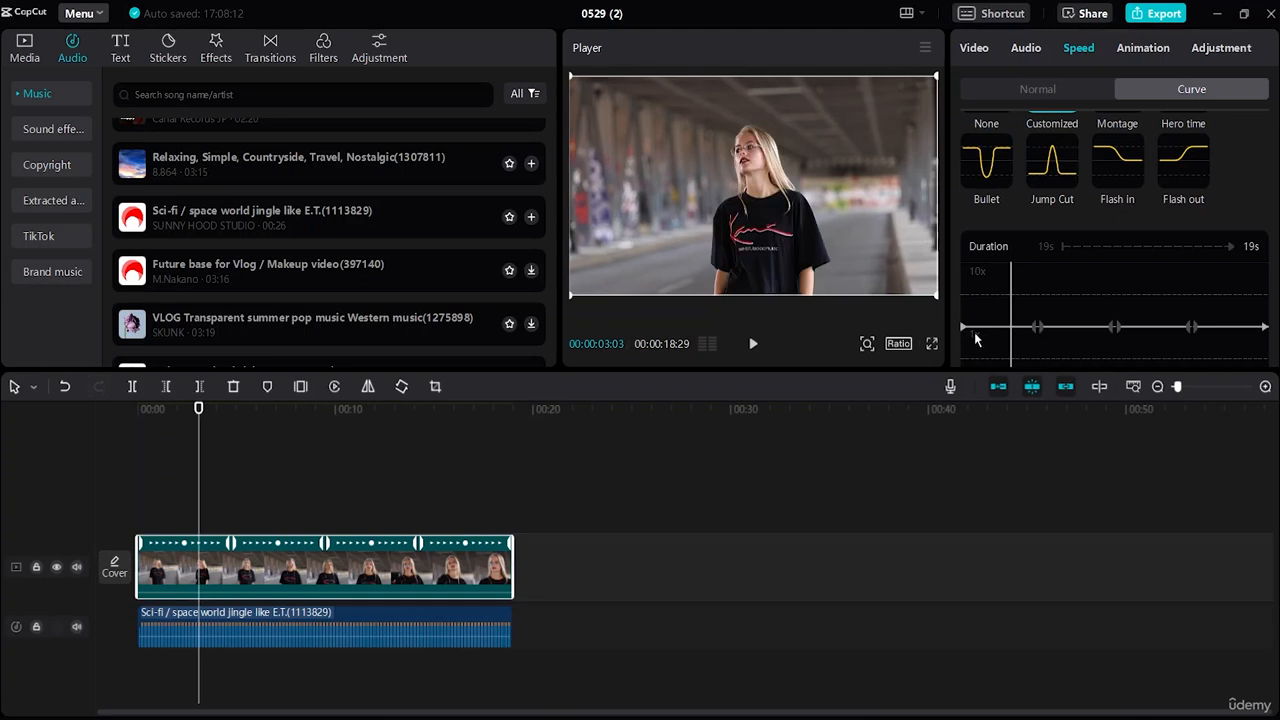
Step: Add a point to the speed curve at 00:00:00:27 and raise it to about 5.72x
{"action": "left_click", "coordinate": [976, 340]}
{"action": "scroll", "coordinate": [1002, 175], "scroll_direction": "up", "scroll_amount": 1}
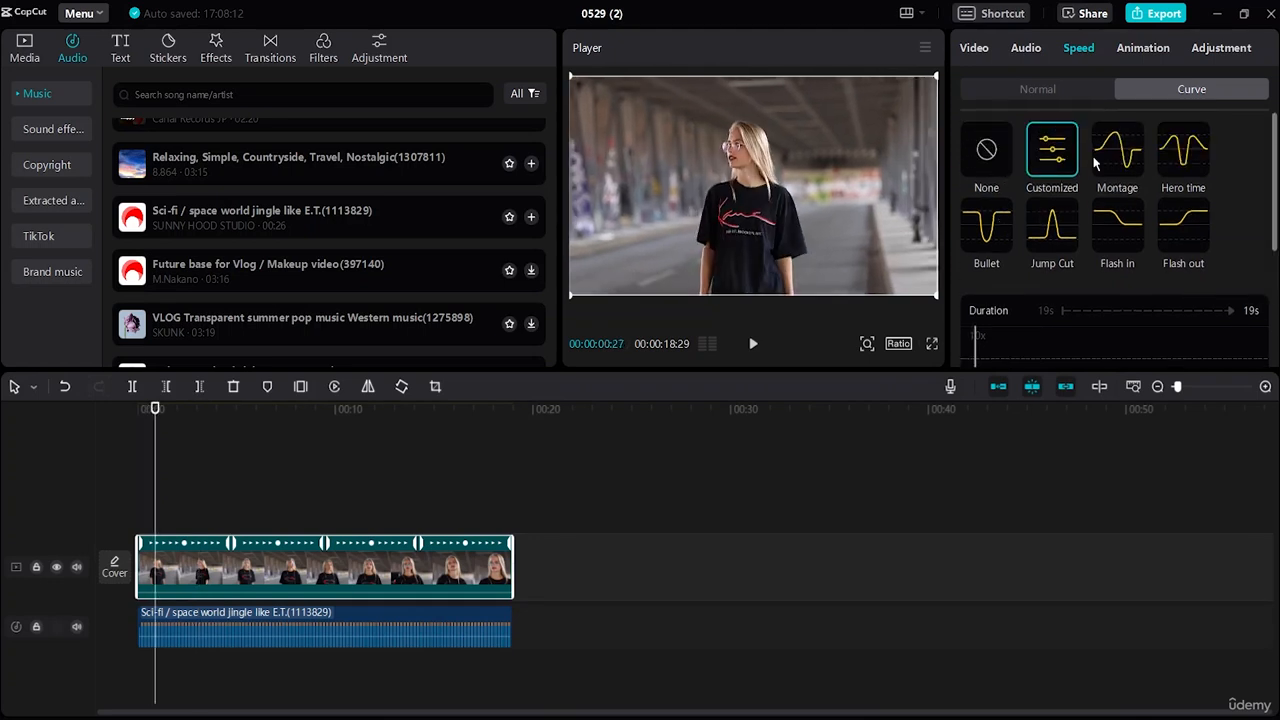
{"action": "scroll", "coordinate": [1090, 316], "scroll_direction": "down", "scroll_amount": 1}
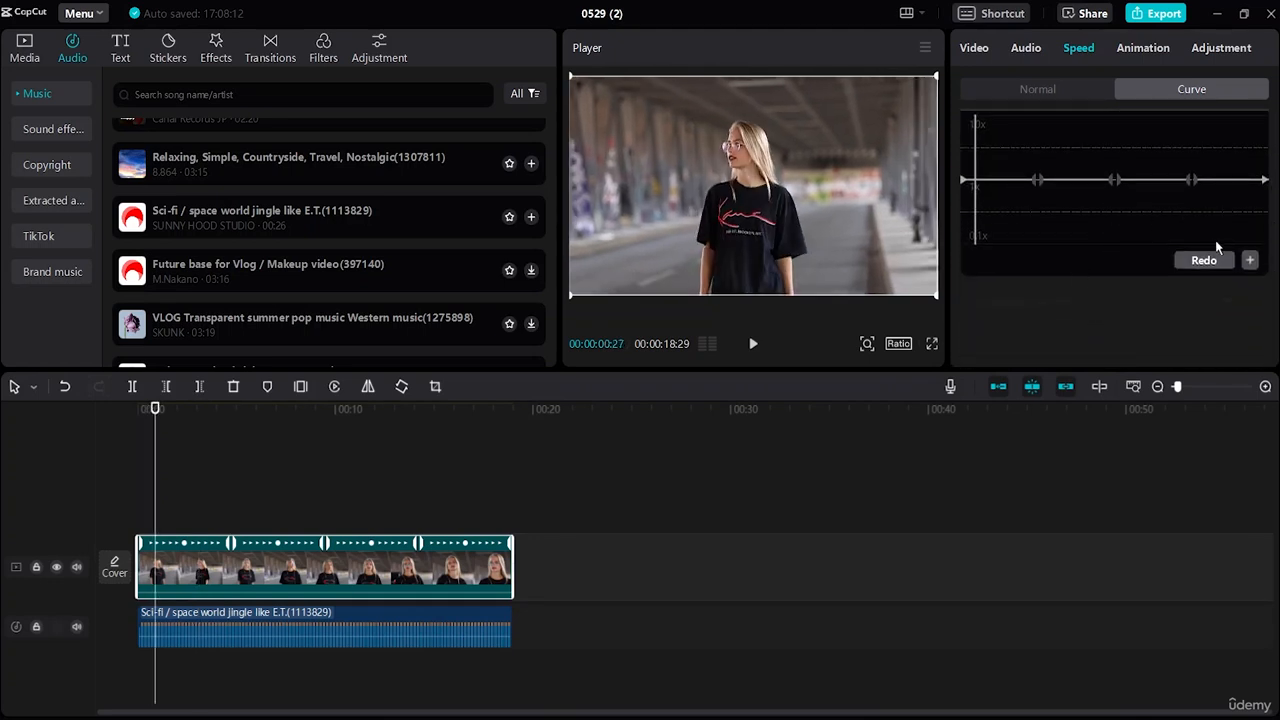
{"action": "left_click", "coordinate": [1247, 261]}
{"action": "left_click_drag", "start_coordinate": [976, 180], "coordinate": [978, 148]}
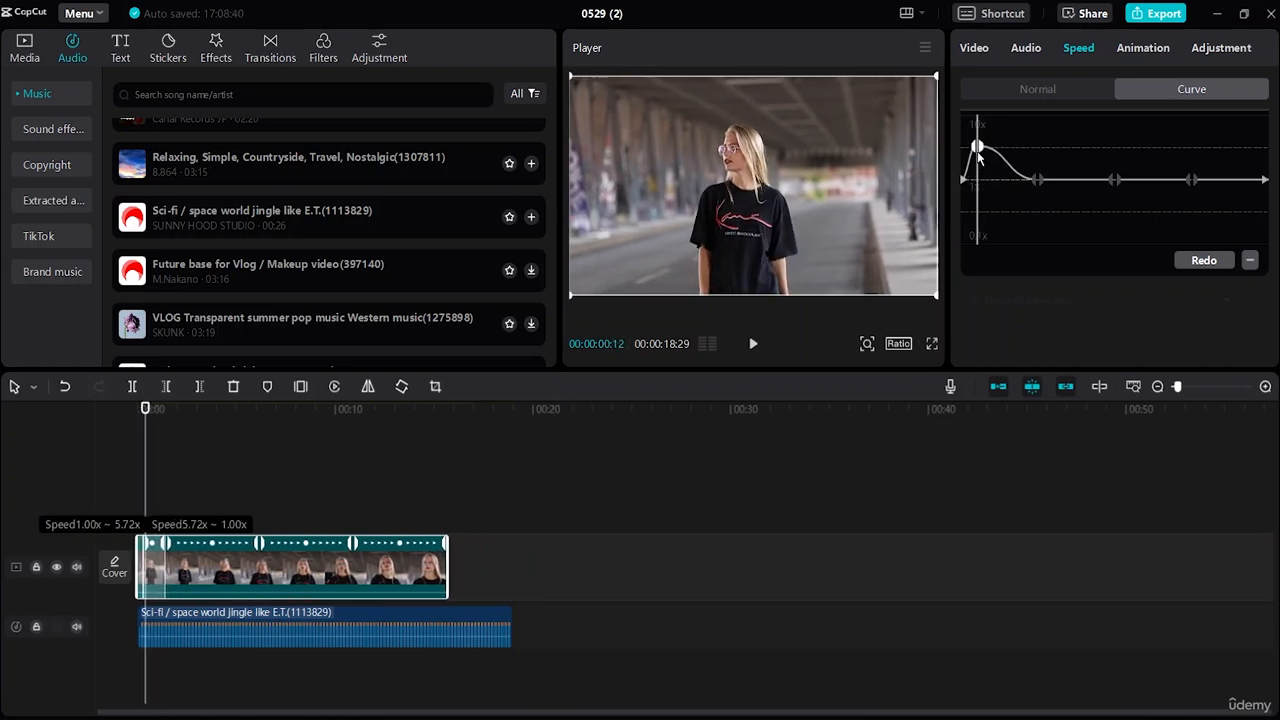
{"action": "left_click", "coordinate": [1028, 186]}
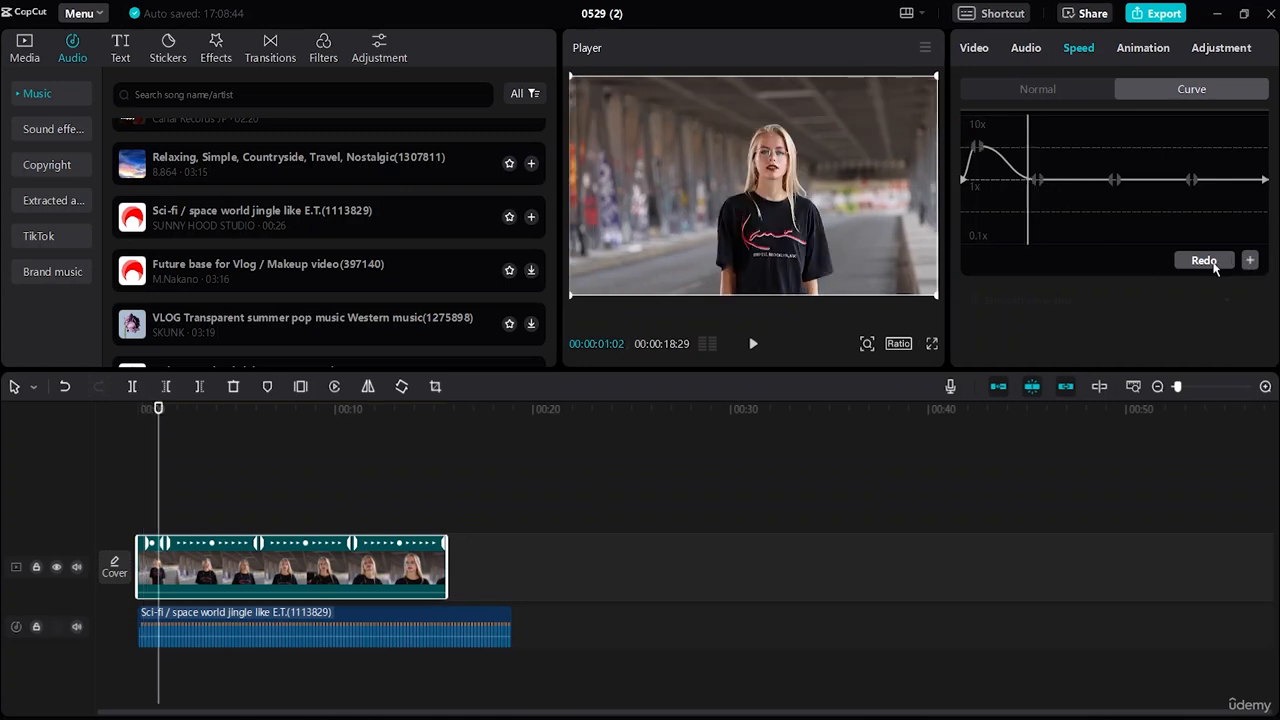
Step: Add a point to the speed curve at 00:00:01:02 and lower both of its halves towards 0.1x
{"action": "left_click", "coordinate": [1249, 260]}
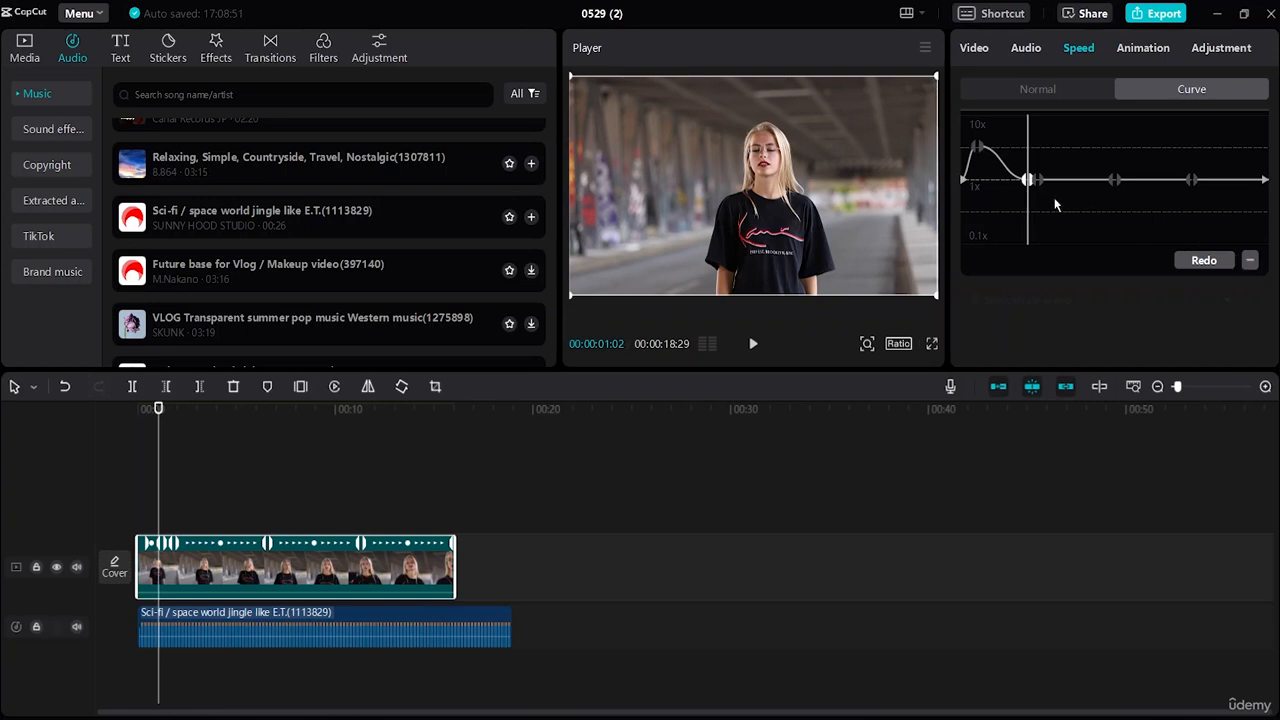
{"action": "left_click_drag", "start_coordinate": [1029, 182], "coordinate": [1032, 199]}
{"action": "left_click_drag", "start_coordinate": [1032, 224], "coordinate": [1032, 228]}
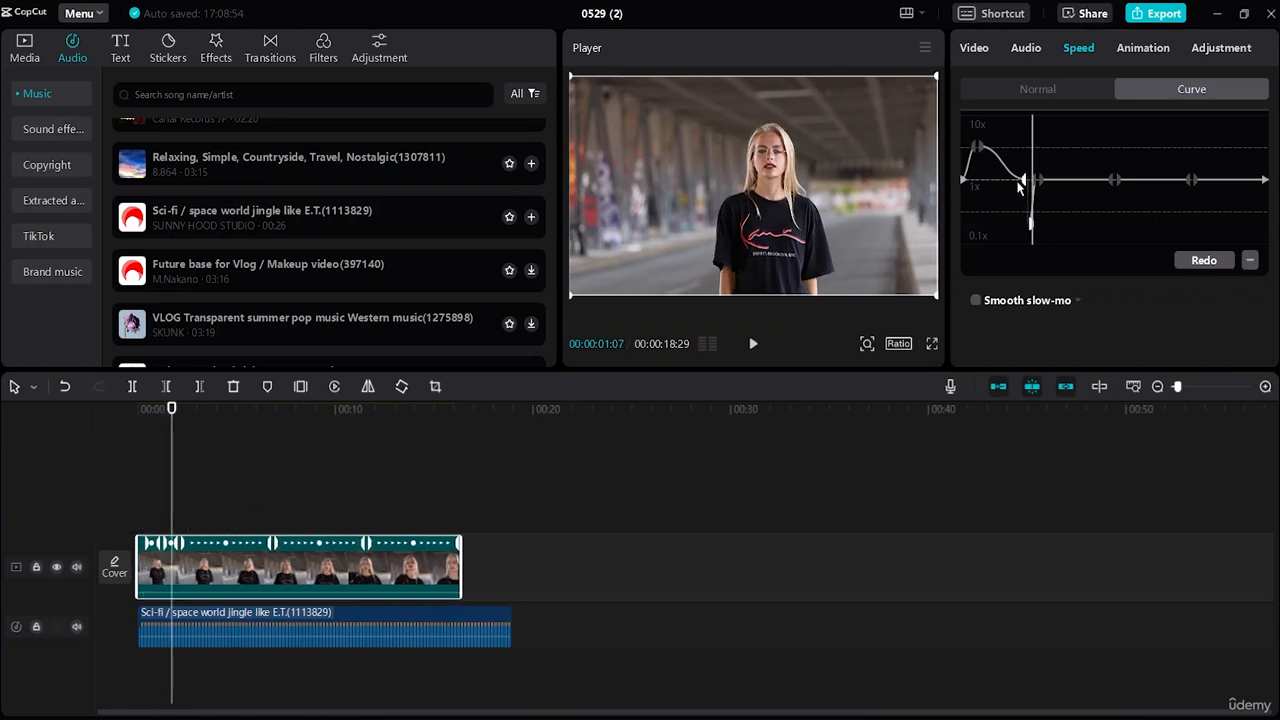
{"action": "left_click_drag", "start_coordinate": [1021, 184], "coordinate": [1028, 220]}
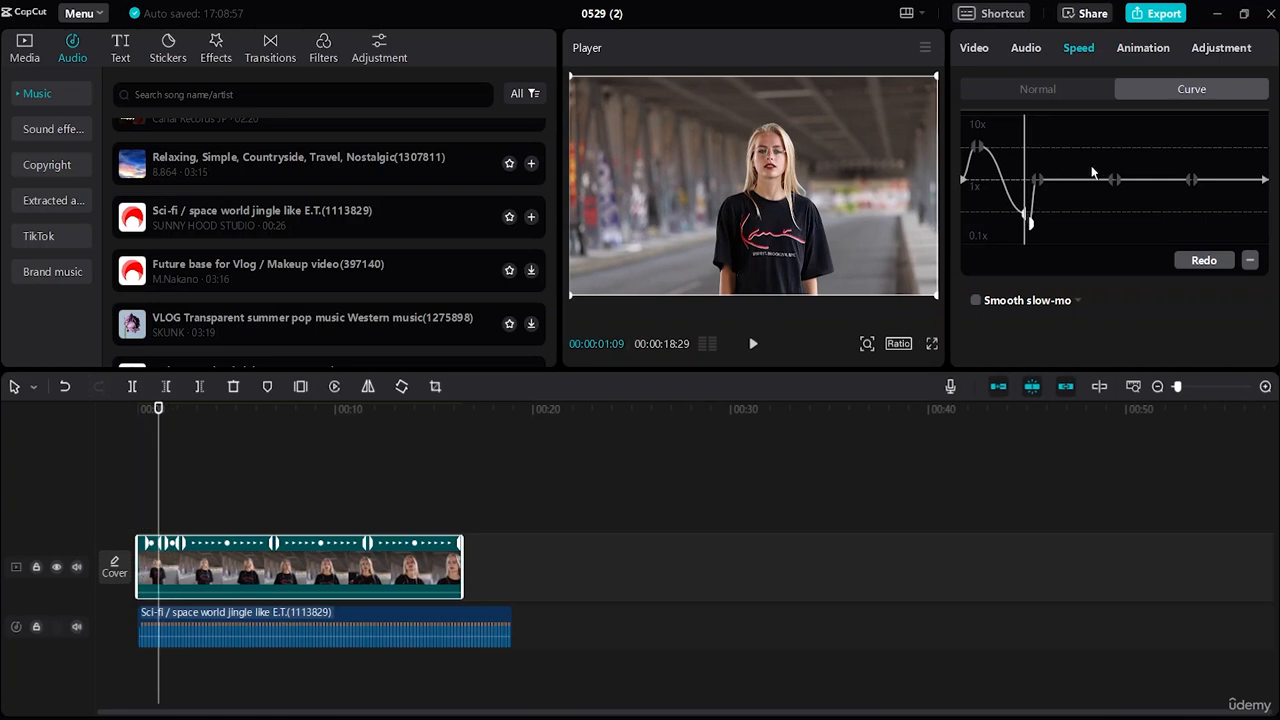
Step: Add a speed curve point at 00:00:05:10 and raise both of its halves level with the first peak
{"action": "left_click", "coordinate": [1101, 181]}
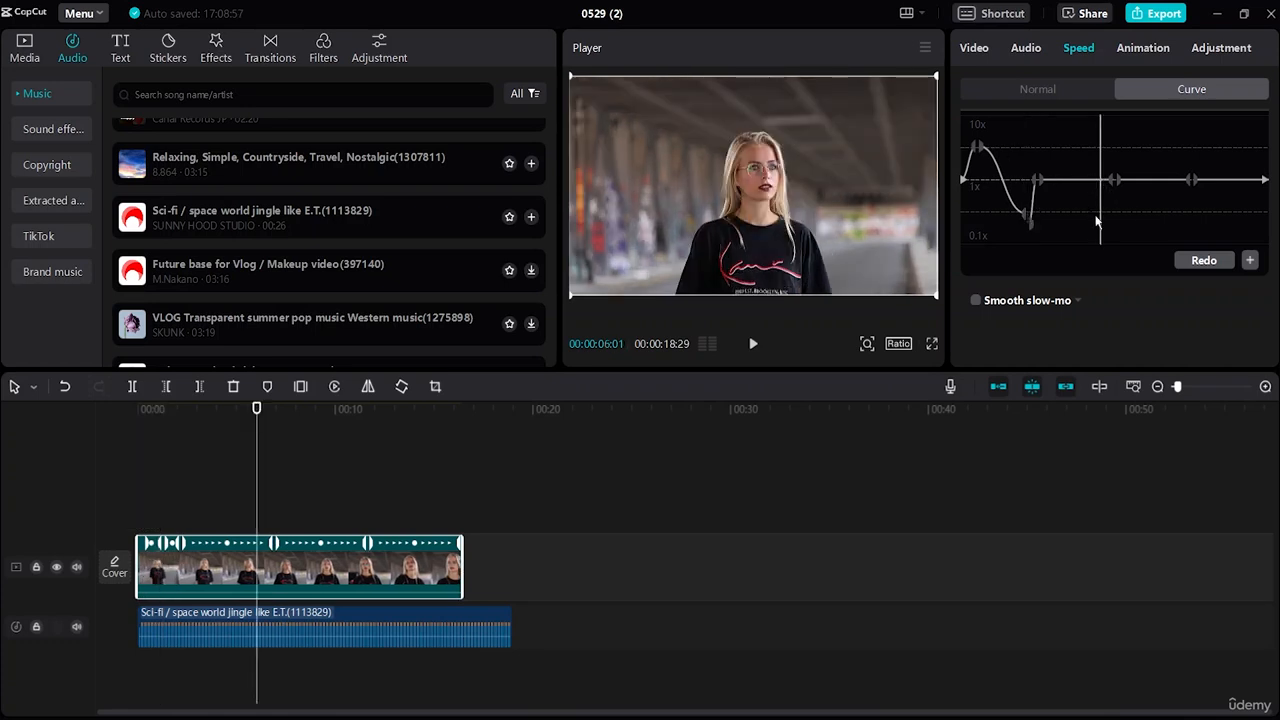
{"action": "left_click_drag", "start_coordinate": [1100, 222], "coordinate": [1091, 220]}
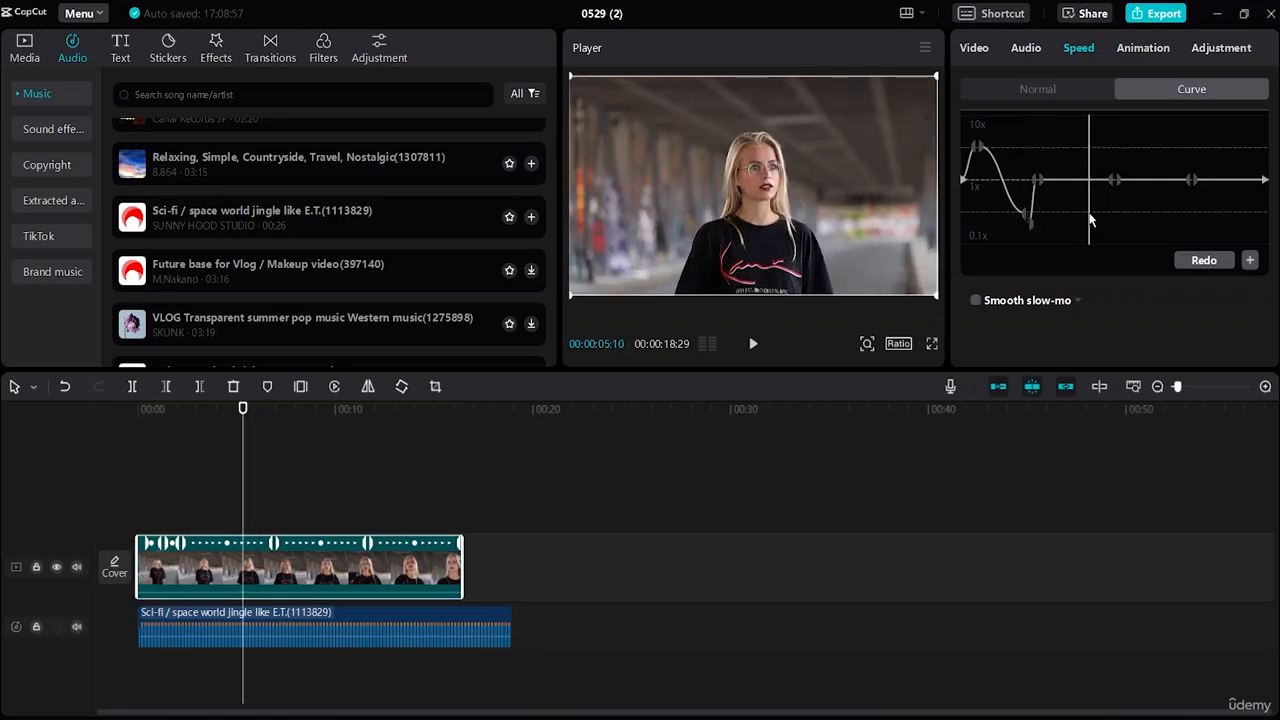
{"action": "left_click", "coordinate": [1249, 260]}
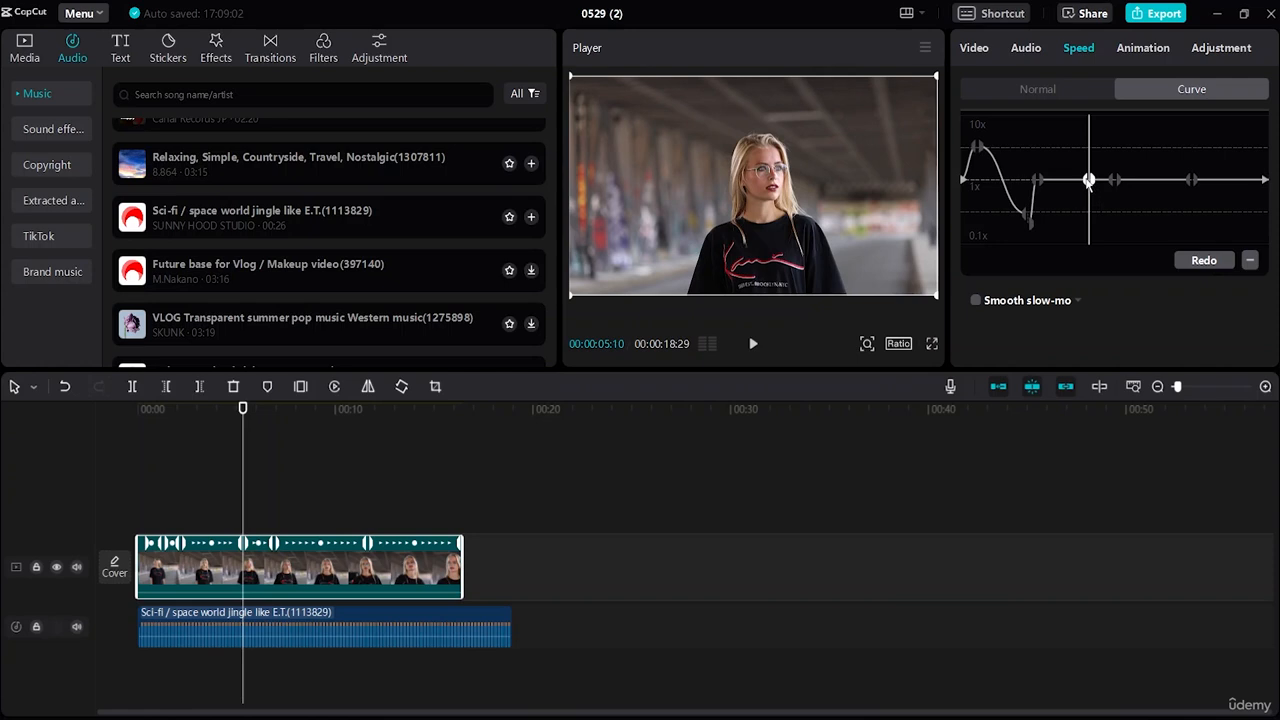
{"action": "left_click_drag", "start_coordinate": [1089, 181], "coordinate": [1084, 149]}
{"action": "left_click", "coordinate": [1095, 190]}
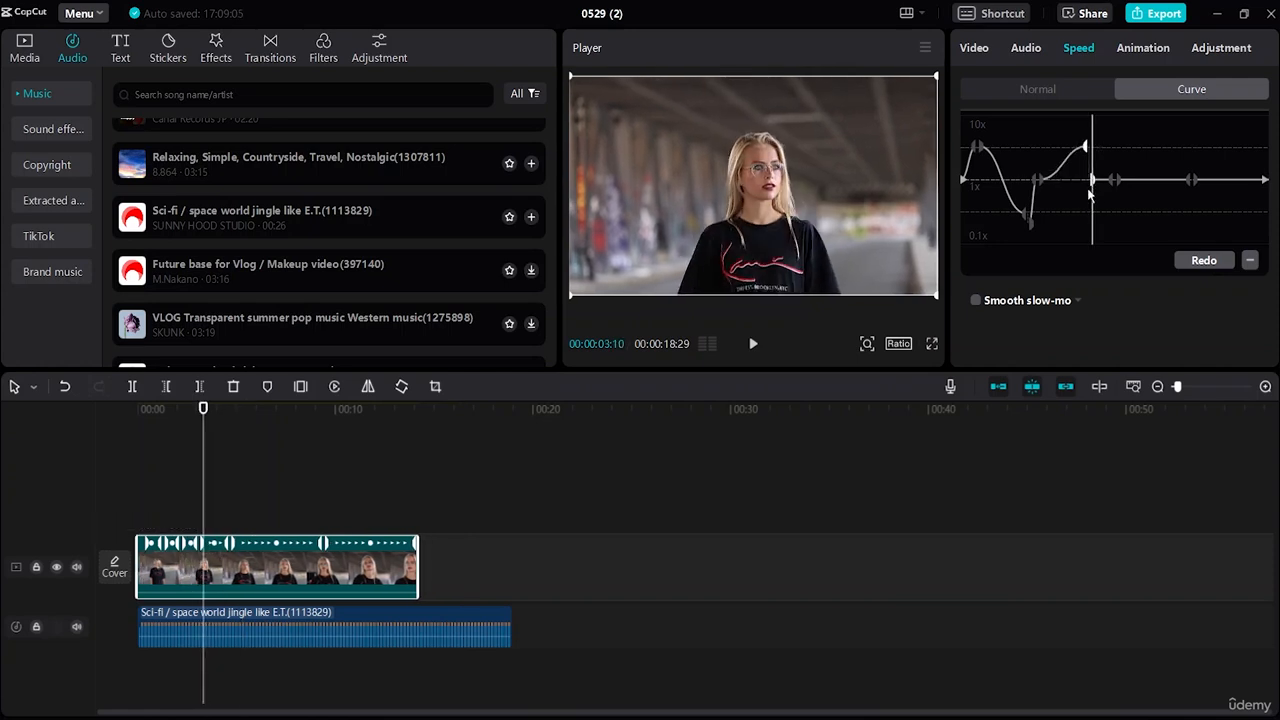
{"action": "left_click_drag", "start_coordinate": [1092, 184], "coordinate": [1096, 153]}
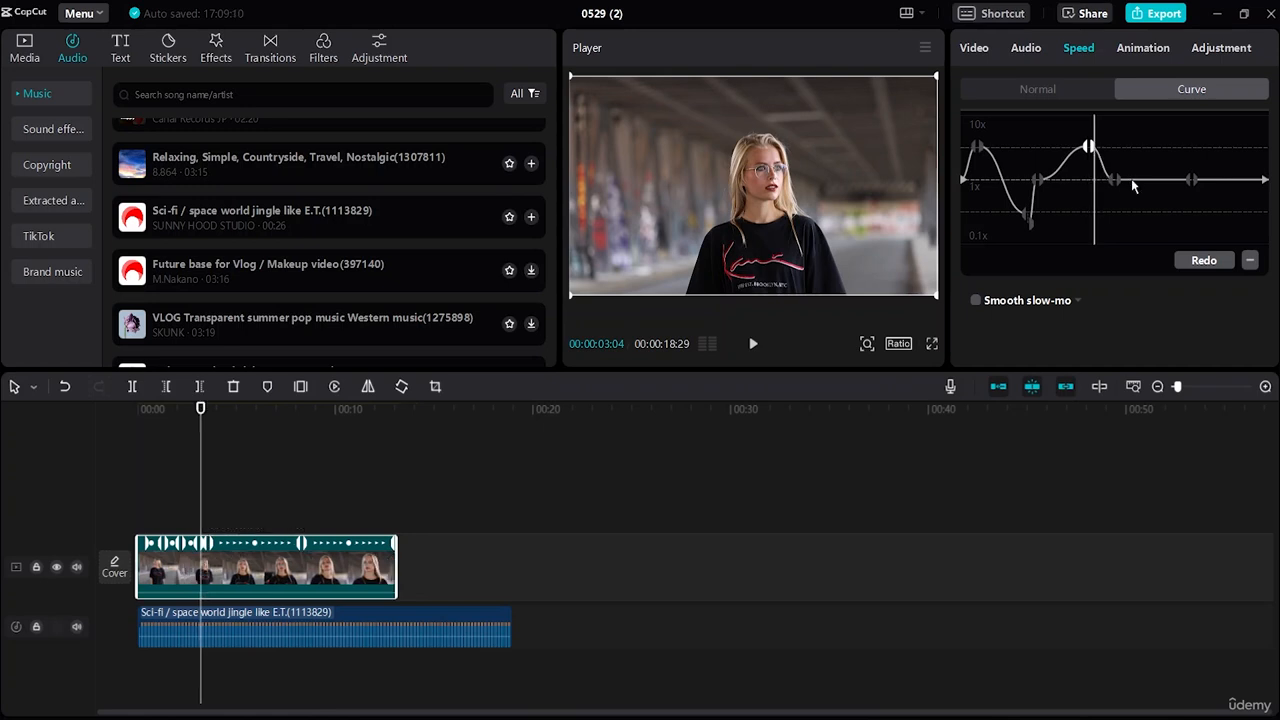
Step: Add a speed curve point at 00:00:06:05, lower both halves close to 0.1x, and lower the curve's last point to nearly the same level
{"action": "left_click", "coordinate": [1156, 192]}
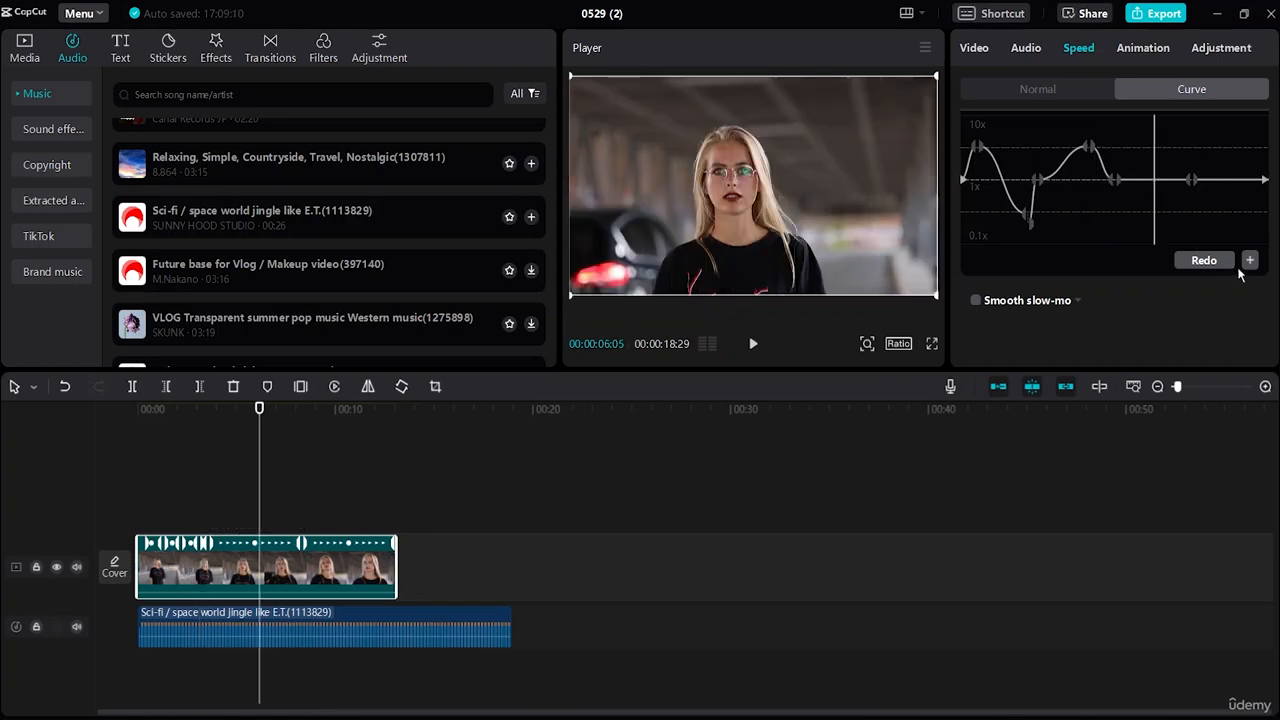
{"action": "left_click", "coordinate": [1248, 262]}
{"action": "left_click", "coordinate": [1159, 232]}
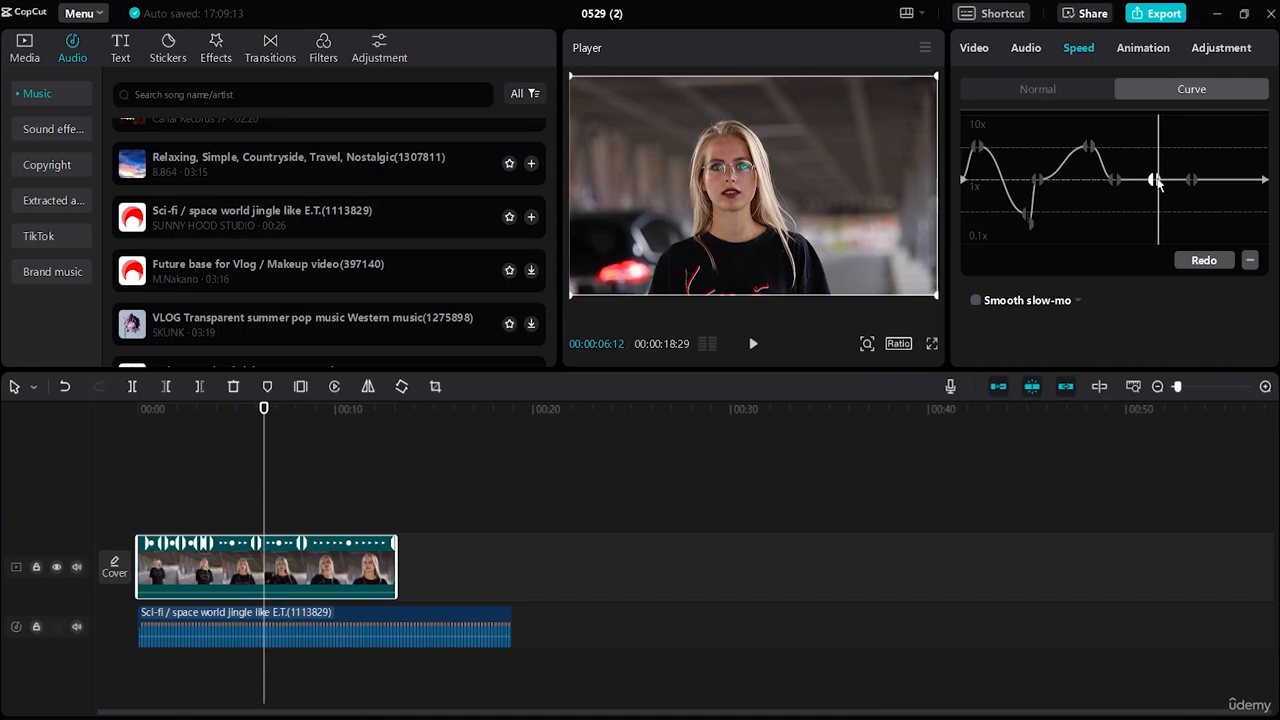
{"action": "left_click", "coordinate": [1157, 193]}
{"action": "left_click_drag", "start_coordinate": [1157, 193], "coordinate": [1161, 230]}
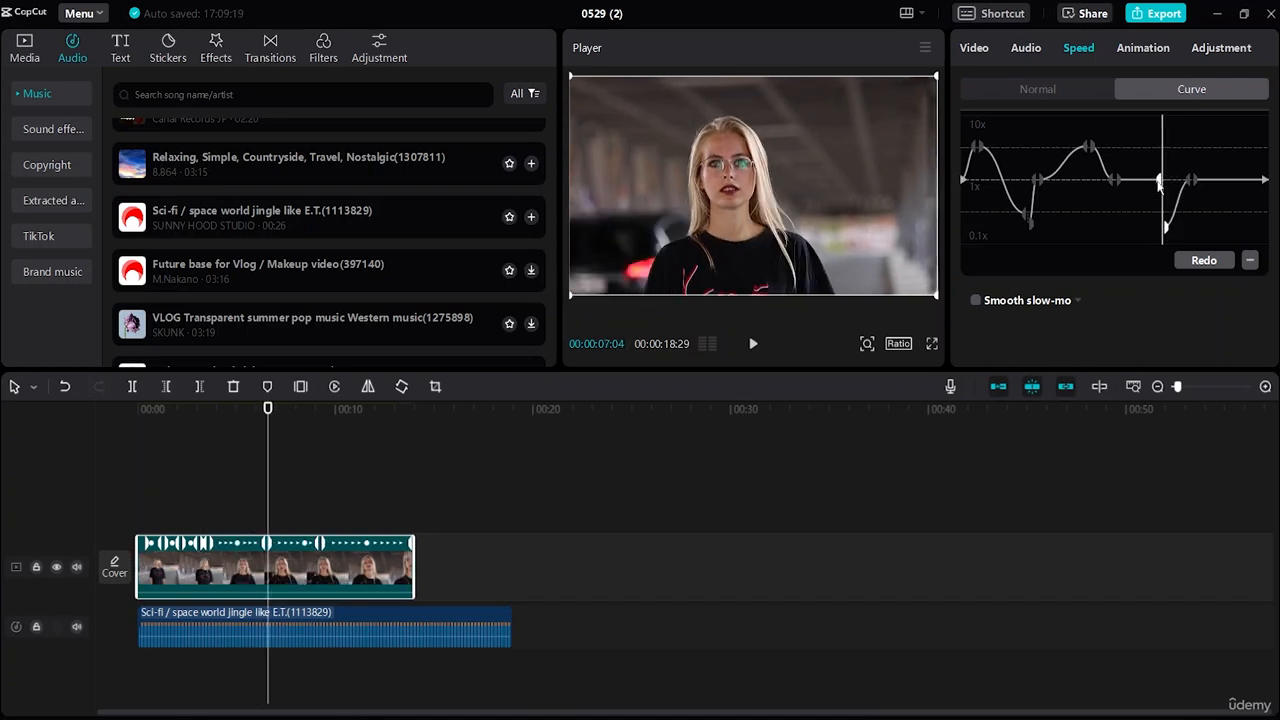
{"action": "left_click_drag", "start_coordinate": [1158, 184], "coordinate": [1160, 235]}
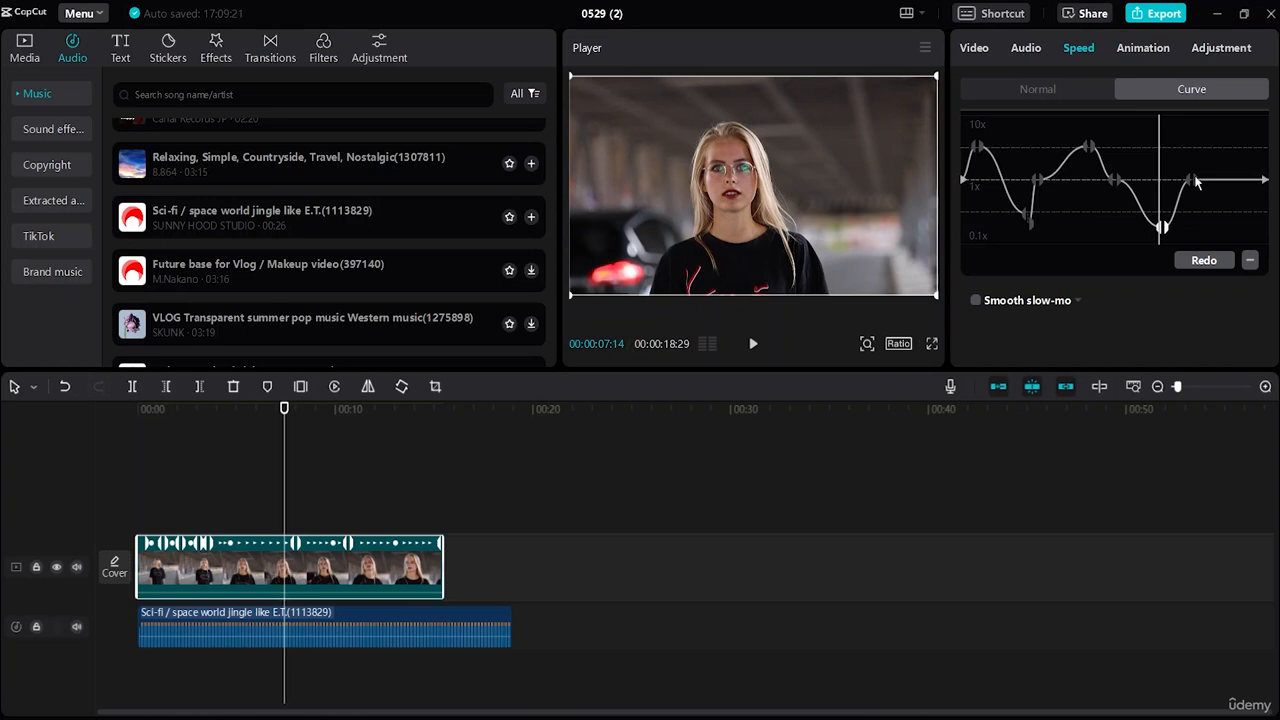
{"action": "left_click_drag", "start_coordinate": [1194, 182], "coordinate": [1191, 227]}
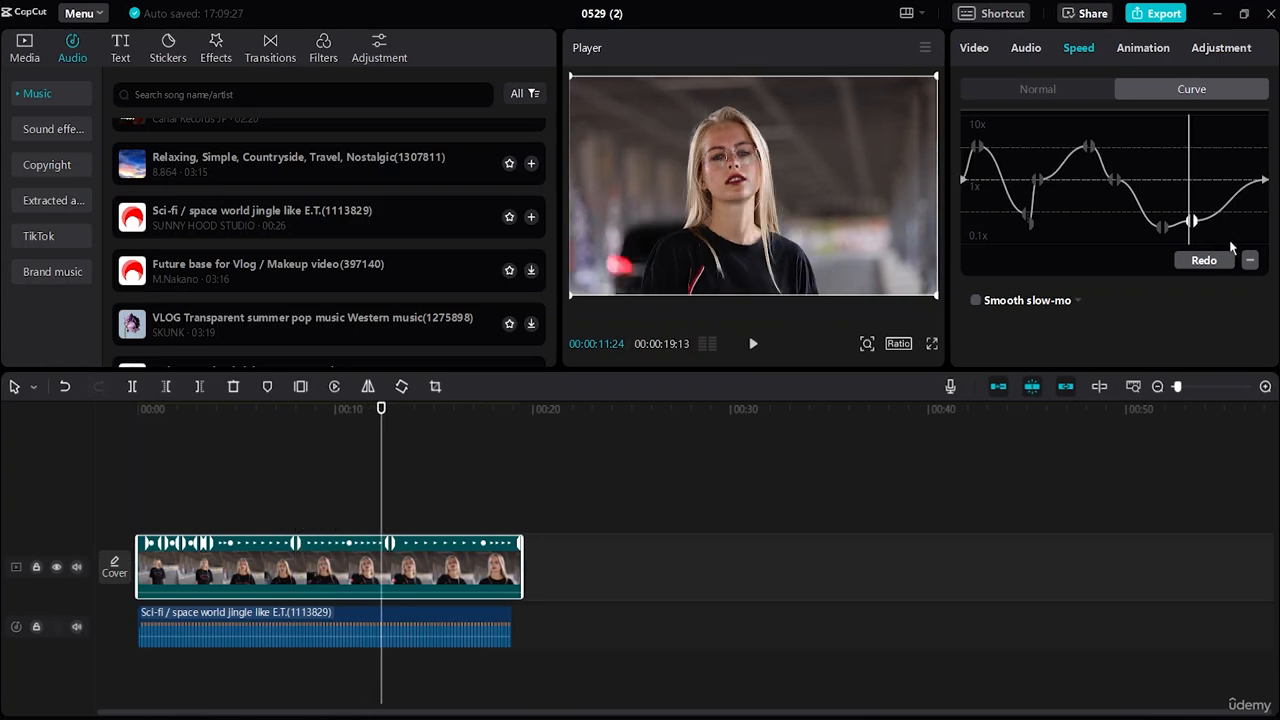
Step: Return the playhead to the start of the timeline and play the video through to its end
{"action": "left_click", "coordinate": [1230, 243]}
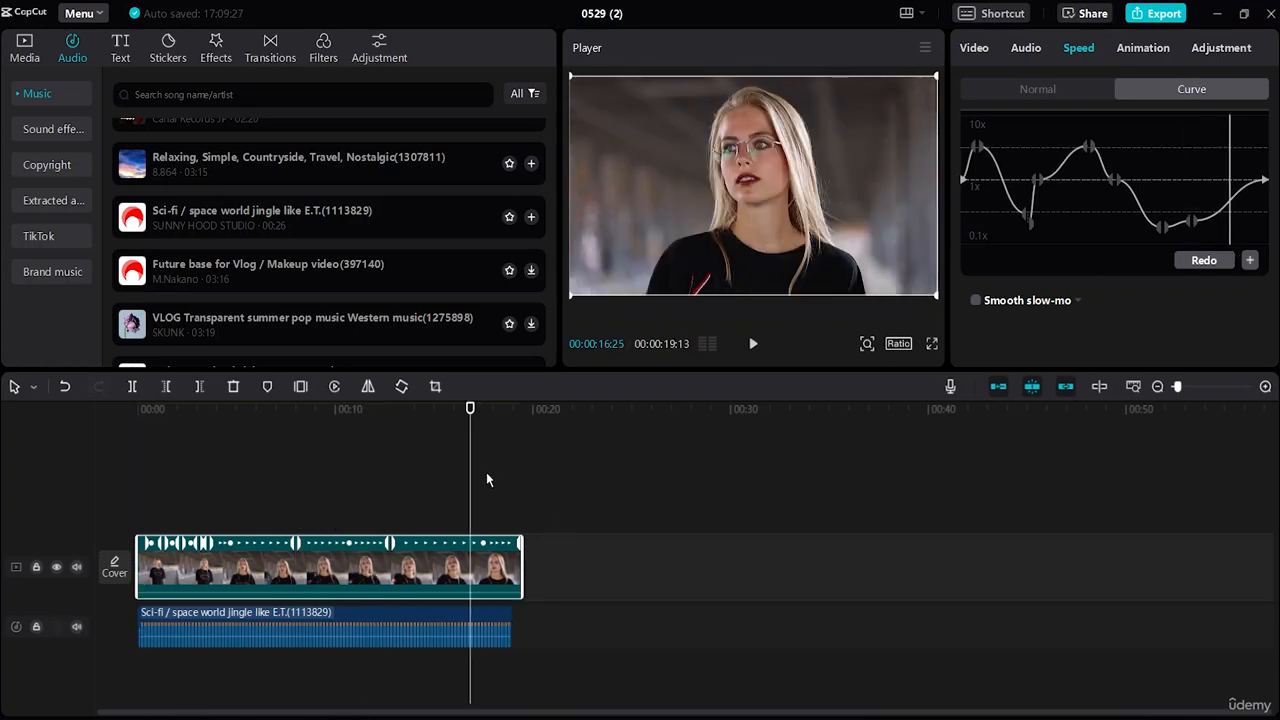
{"action": "left_click", "coordinate": [460, 476]}
{"action": "left_click", "coordinate": [140, 474]}
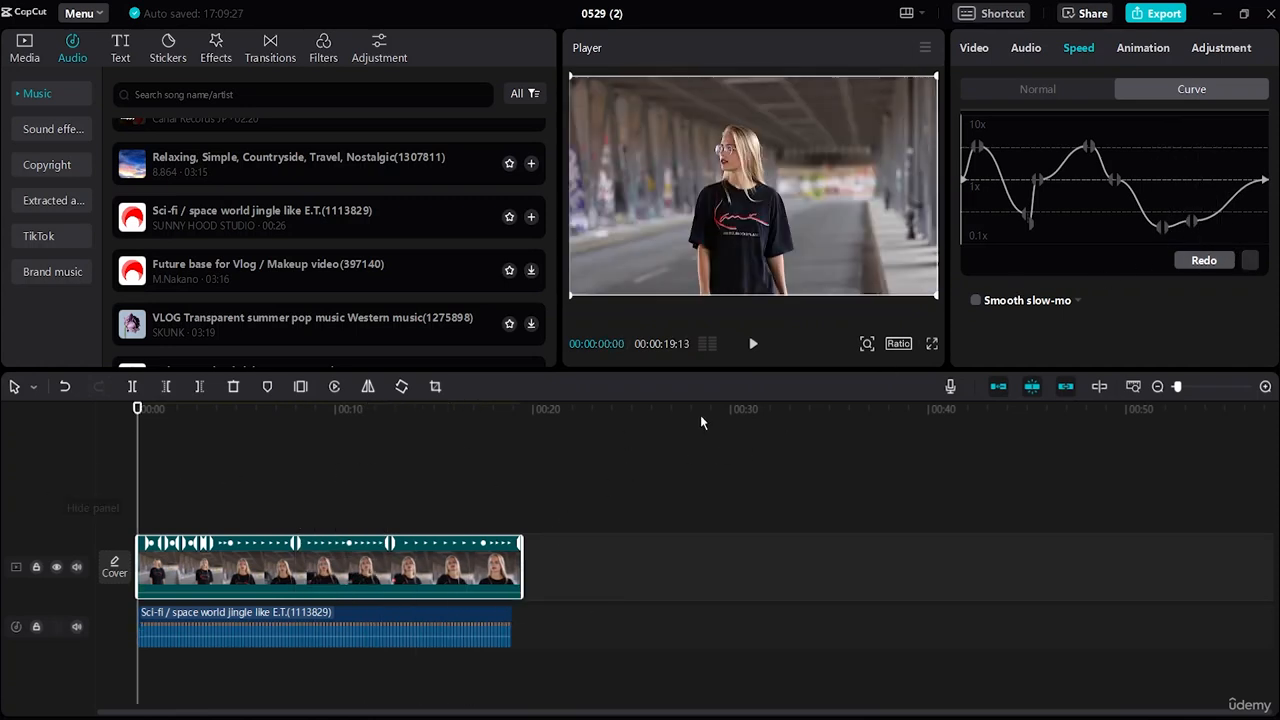
{"action": "left_click", "coordinate": [754, 347]}
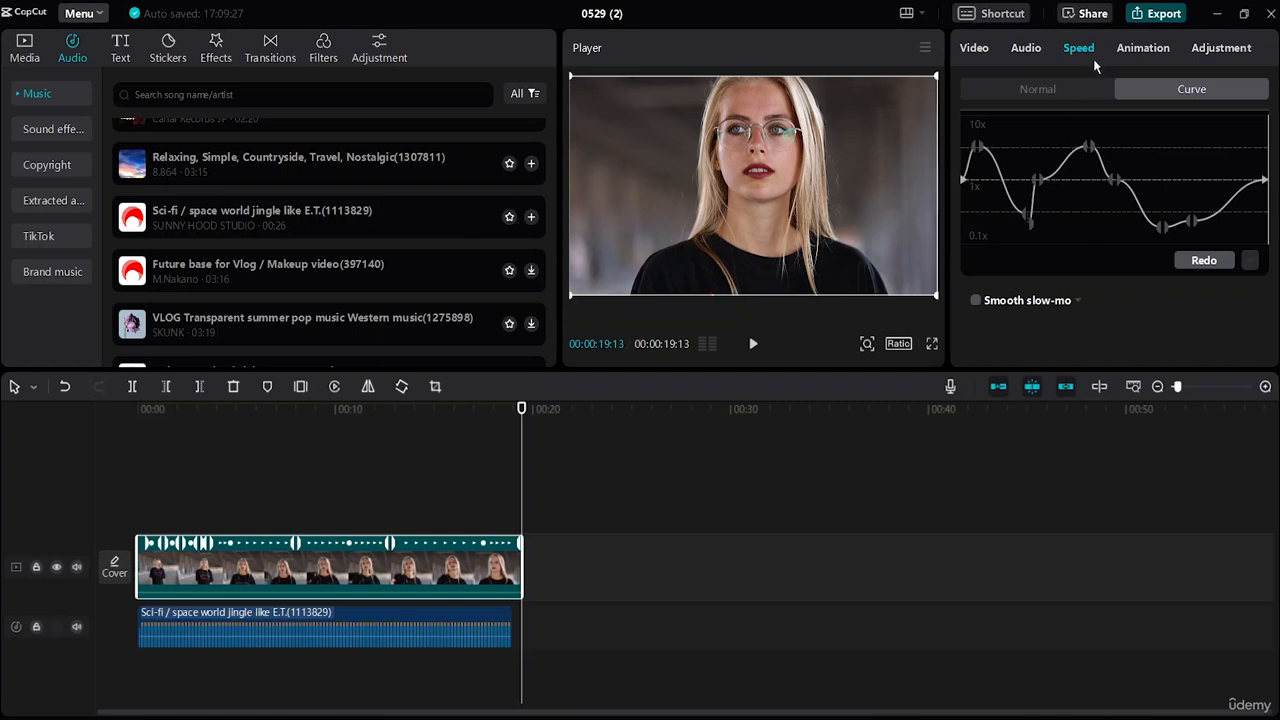
Step: Open the export settings and set the resolution to 4K and the frame rate to 60fps
{"action": "key", "text": "ctrl+e"}
{"action": "left_click", "coordinate": [866, 276]}
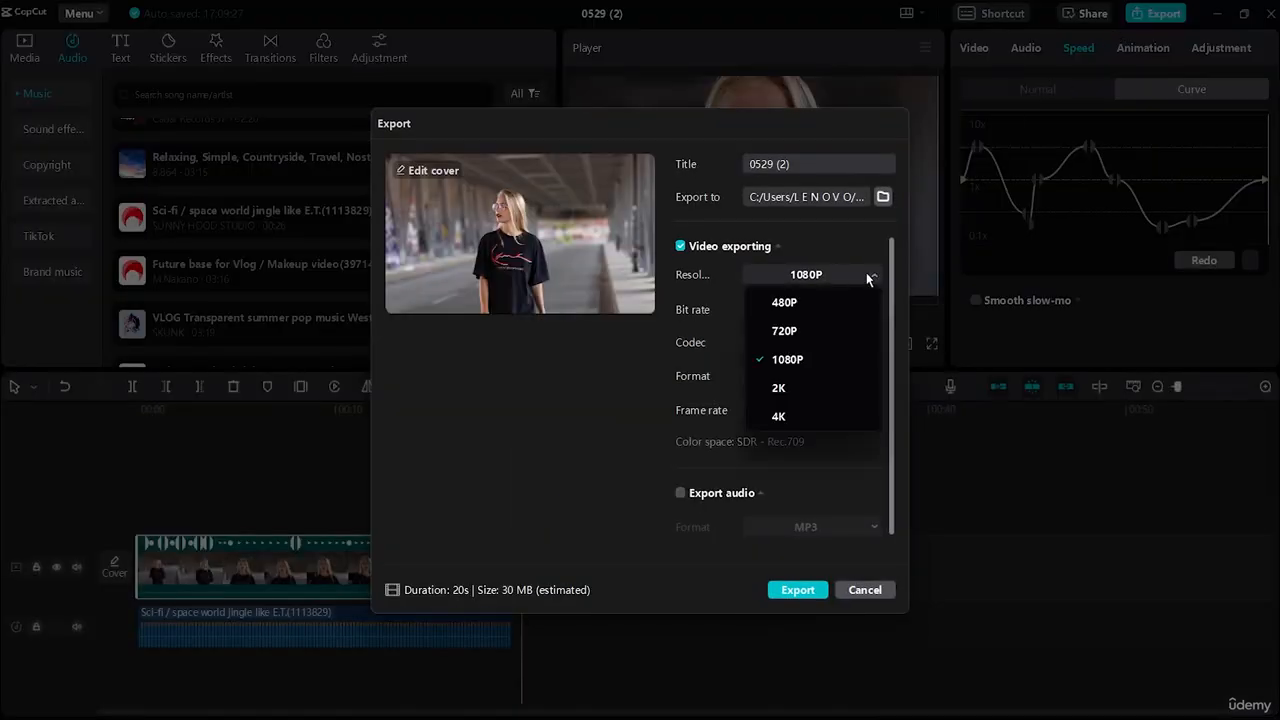
{"action": "left_click", "coordinate": [793, 416]}
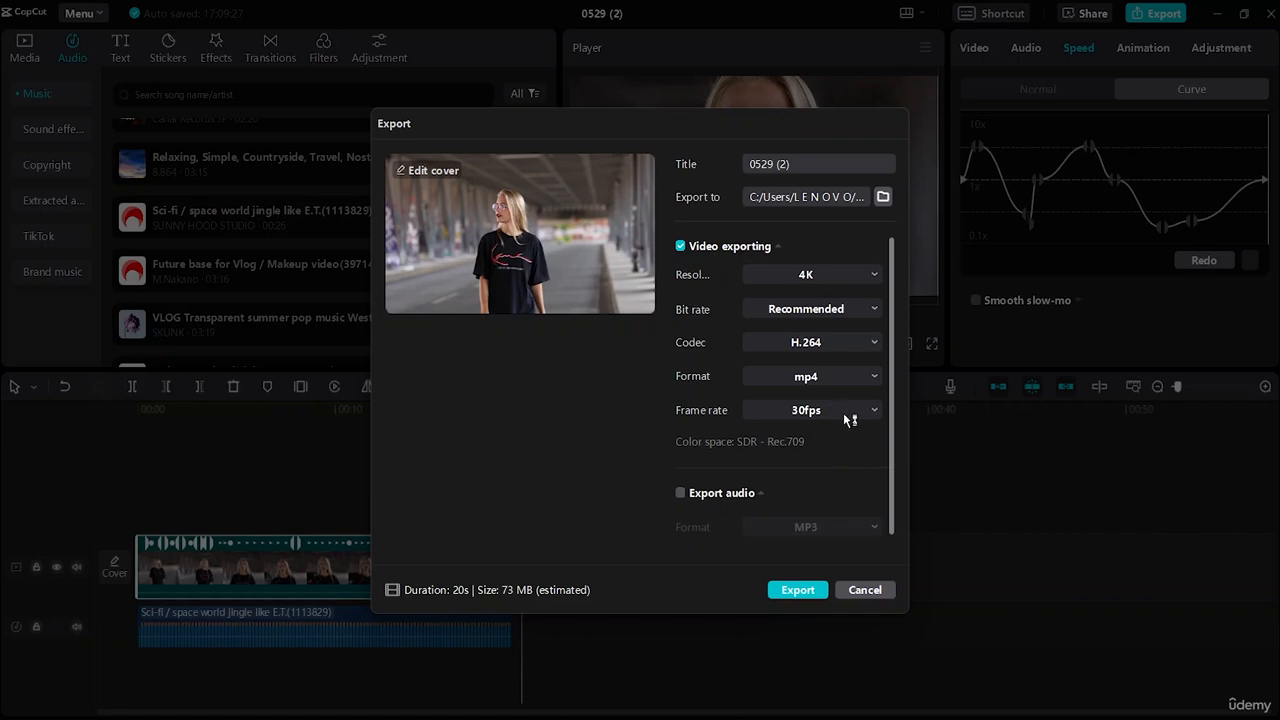
{"action": "left_click", "coordinate": [849, 418]}
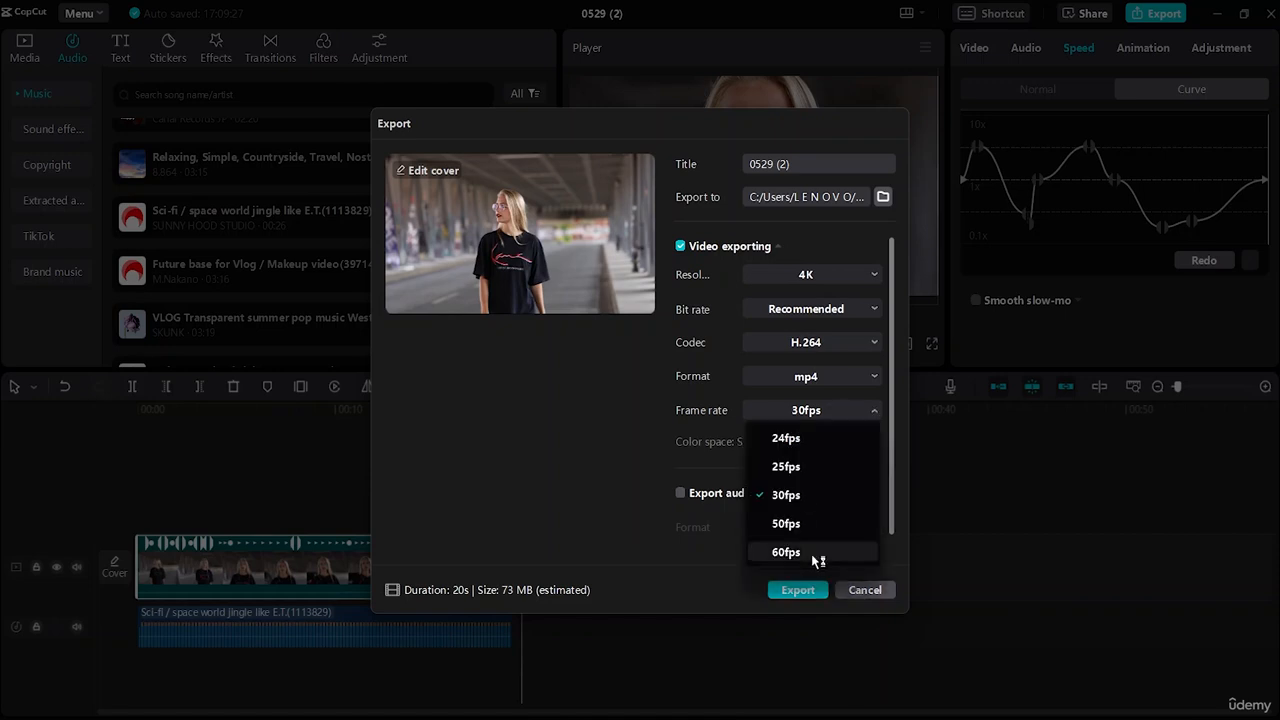
{"action": "left_click", "coordinate": [812, 555]}
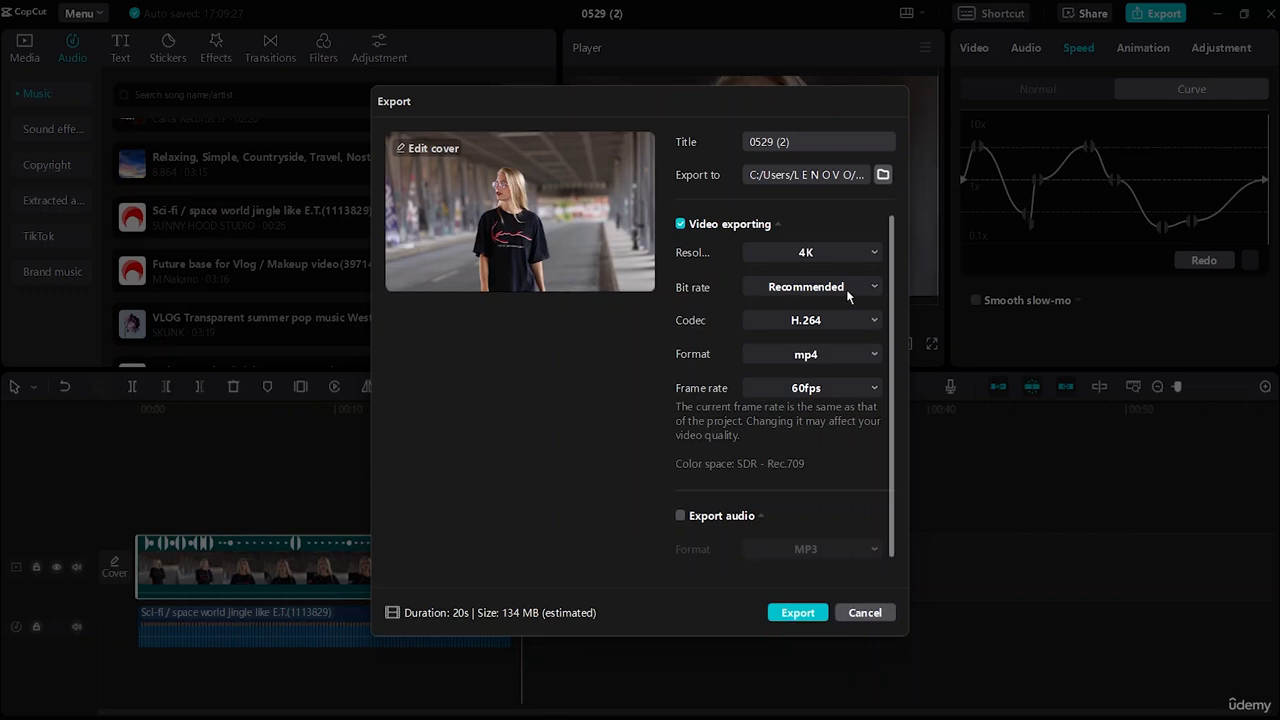
Step: Change the export title to Edit 2 and export the video
{"action": "left_click", "coordinate": [798, 148]}
{"action": "key", "text": "BackSpace"}
{"action": "key", "text": "BackSpace"}
{"action": "key", "text": "BackSpace"}
{"action": "key", "text": "BackSpace"}
{"action": "key", "text": "BackSpace"}
{"action": "key", "text": "BackSpace"}
{"action": "key", "text": "BackSpace"}
{"action": "key", "text": "BackSpace"}
{"action": "left_click", "coordinate": [797, 613]}
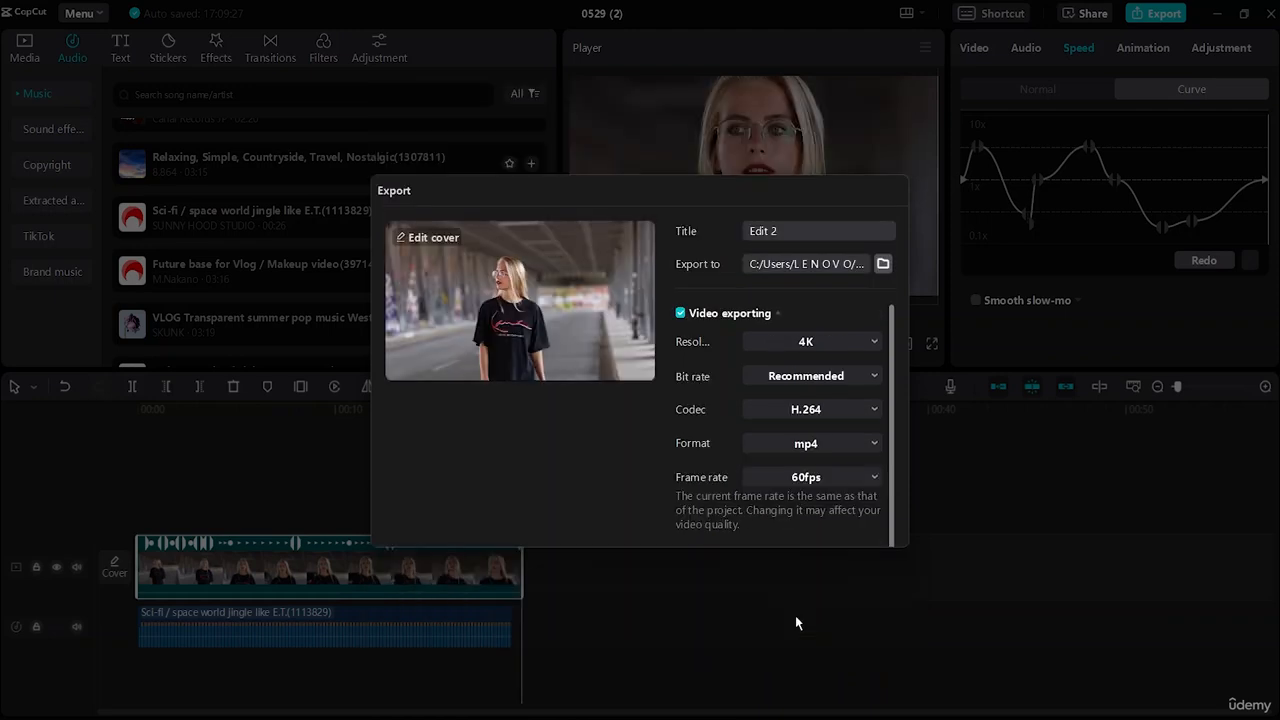